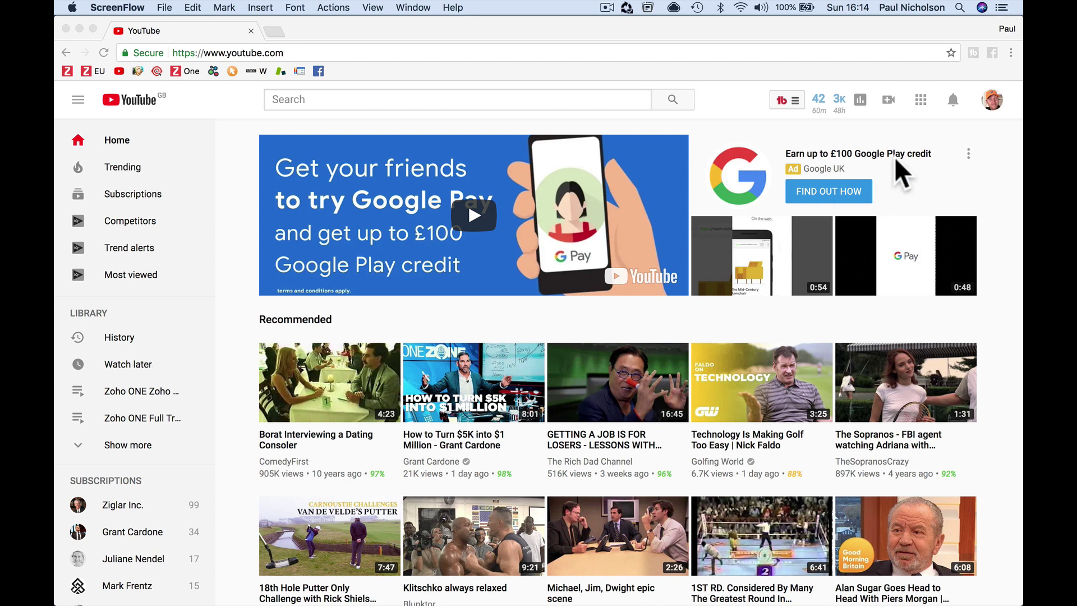
- Go to the channel's Creator Studio Live Streaming Events page, showing the 'test' event
{"action": "left_click", "coordinate": [991, 134]}
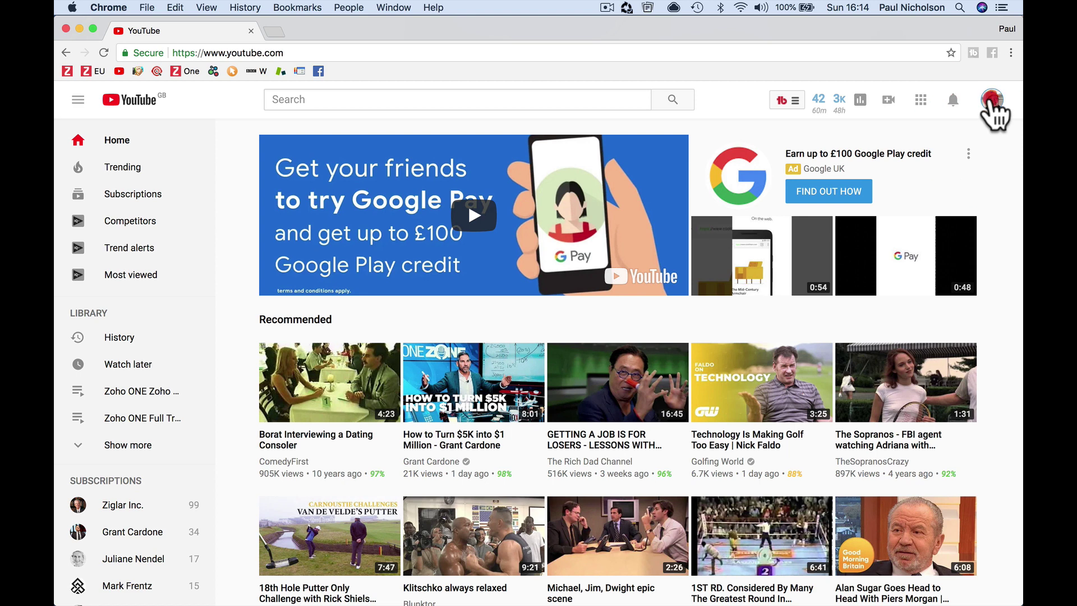
{"action": "left_click", "coordinate": [992, 100]}
{"action": "left_click", "coordinate": [918, 207]}
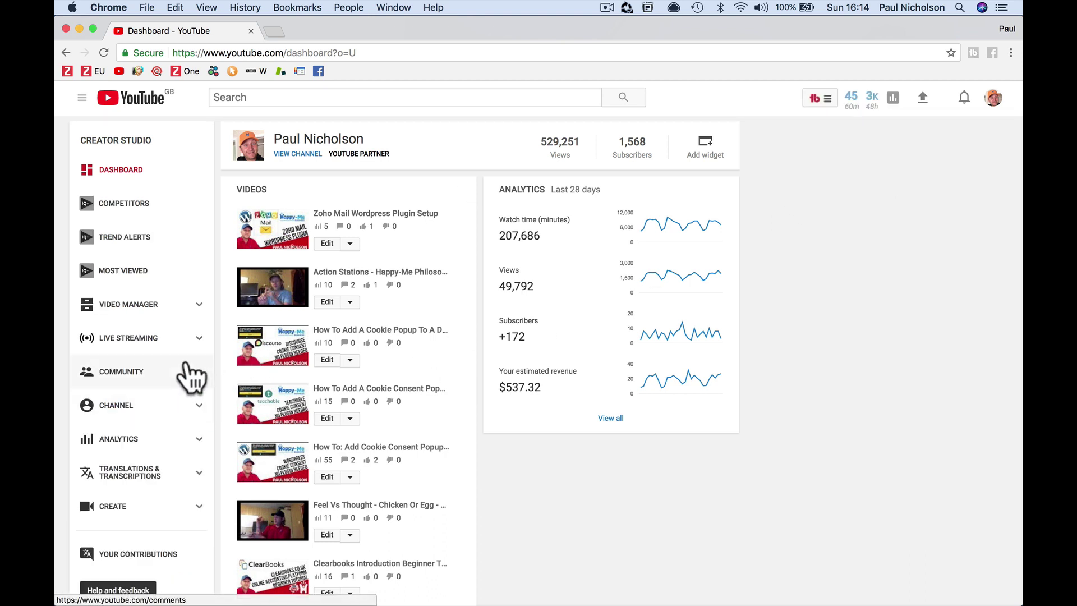
{"action": "left_click", "coordinate": [200, 334]}
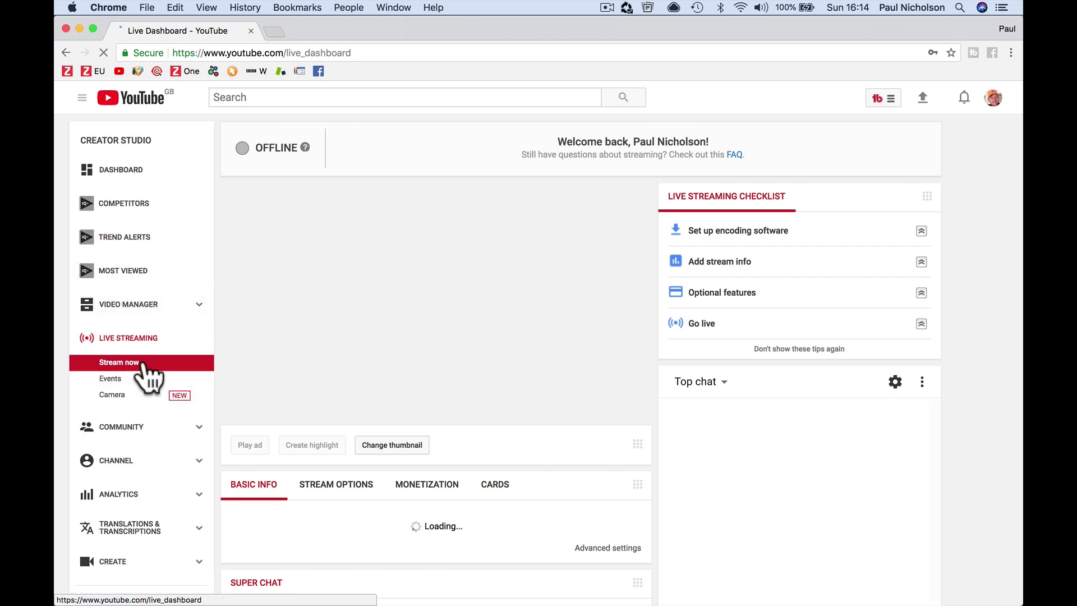
{"action": "left_click", "coordinate": [134, 381]}
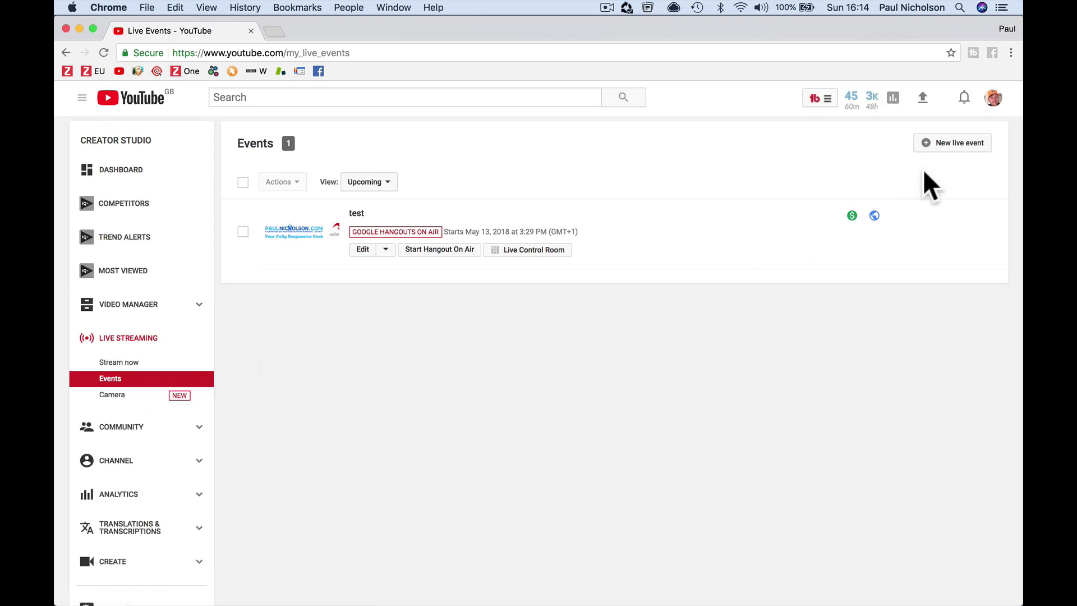
- Start a new live event titled 'Live Webinar Series On Youtube'
{"action": "left_click", "coordinate": [943, 144]}
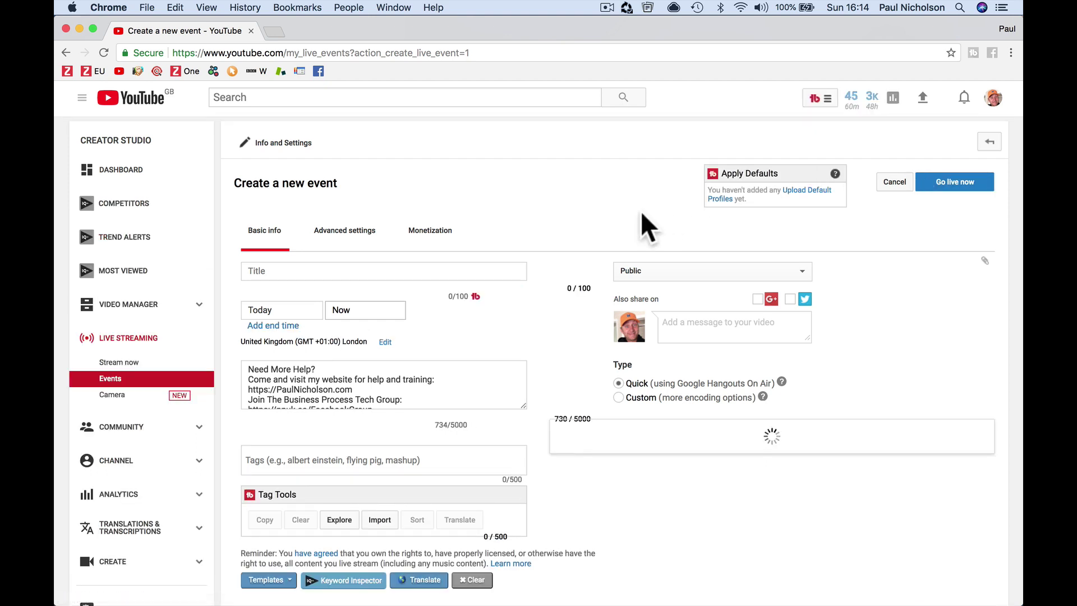
{"action": "left_click", "coordinate": [388, 271]}
{"action": "type", "text": "L"}
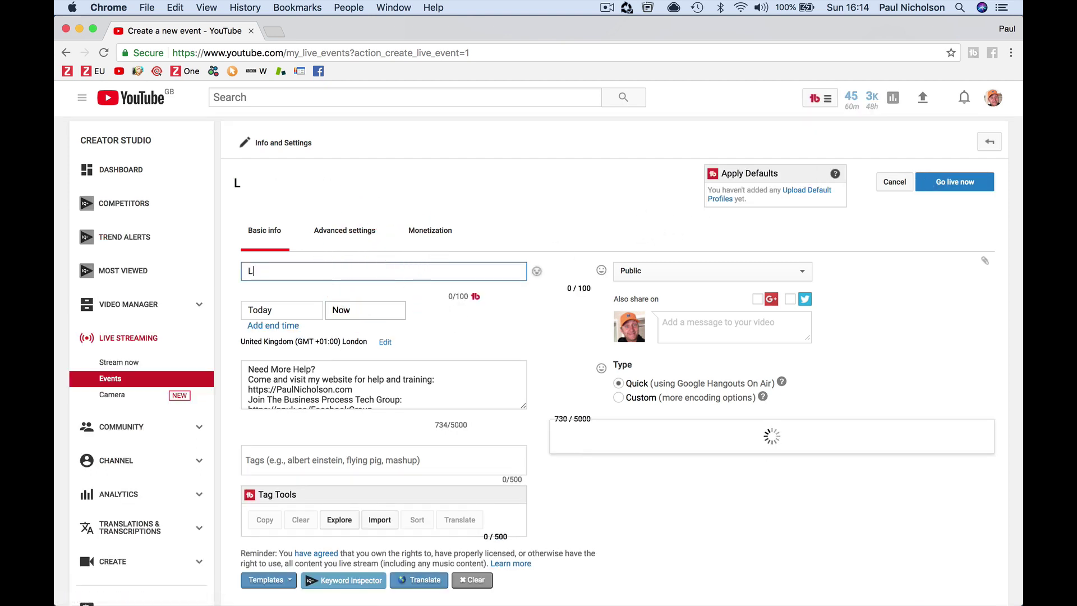
{"action": "type", "text": "ive Webinar Series On Youtube"}
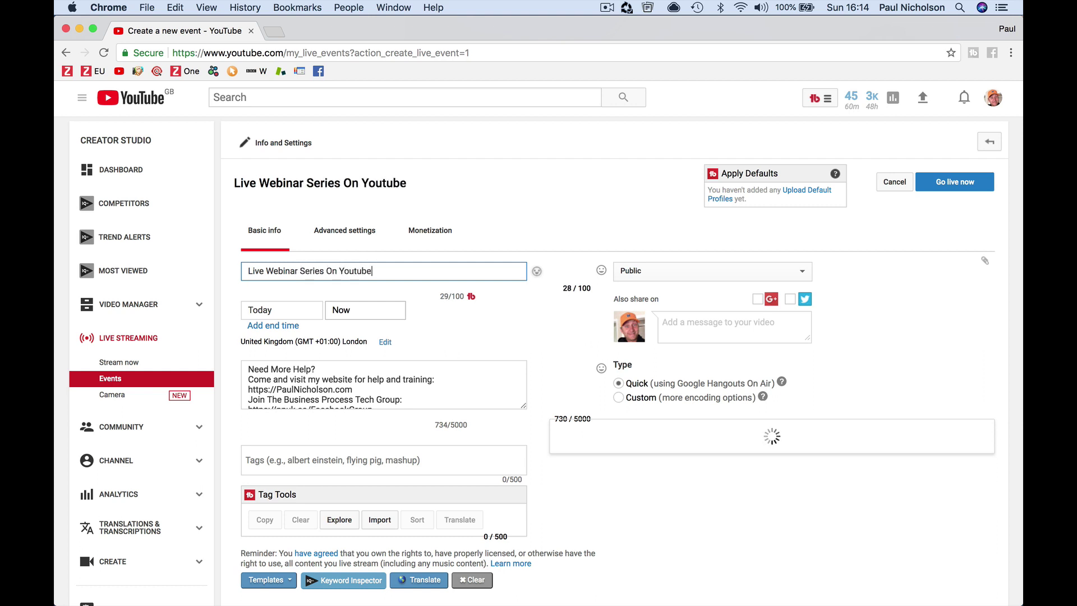
{"action": "key", "text": "Tab"}
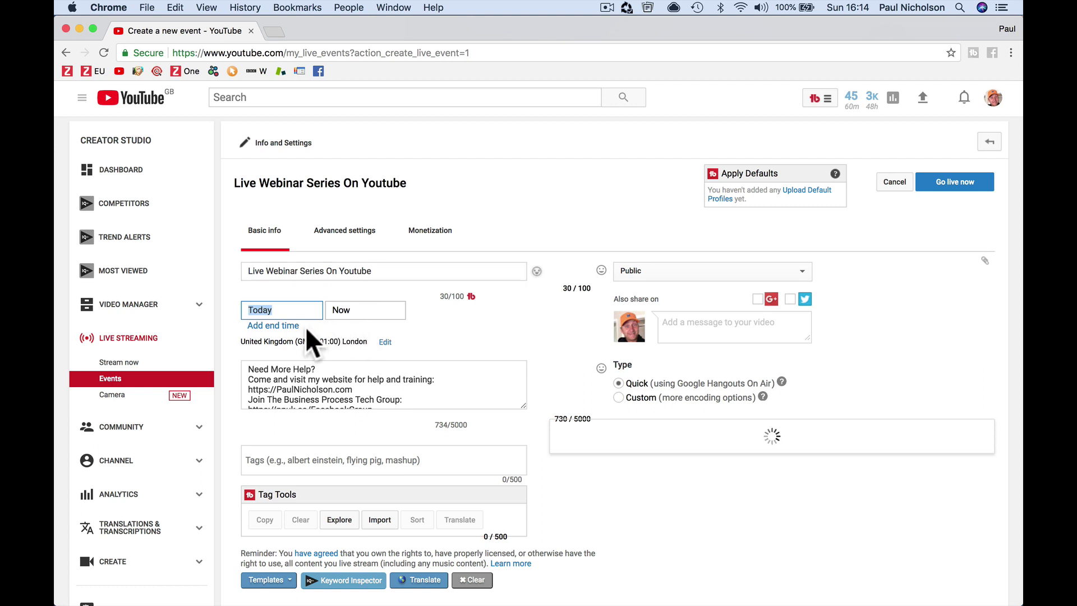
- Add an end time so the event runs from 5:00 PM today to May 20, 2018
{"action": "left_click", "coordinate": [281, 326]}
{"action": "left_click", "coordinate": [285, 312]}
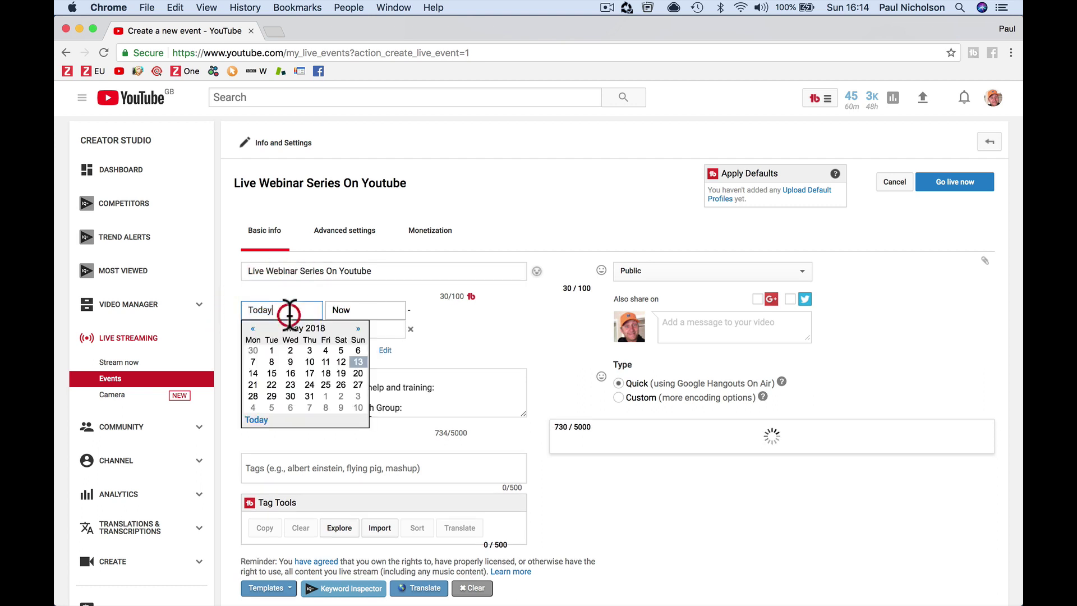
{"action": "left_click", "coordinate": [357, 374]}
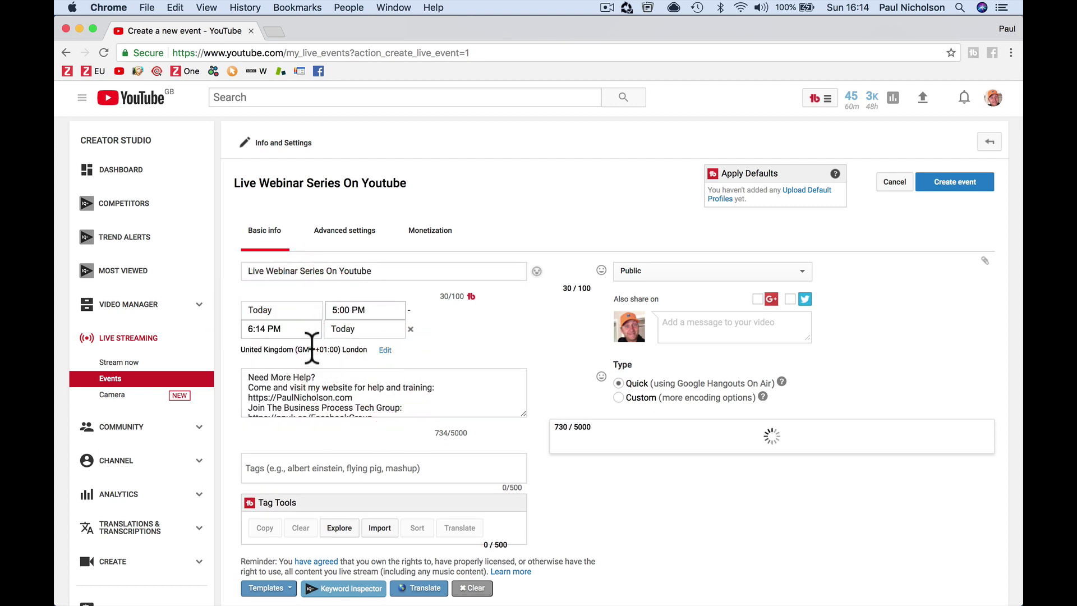
{"action": "left_click", "coordinate": [342, 329]}
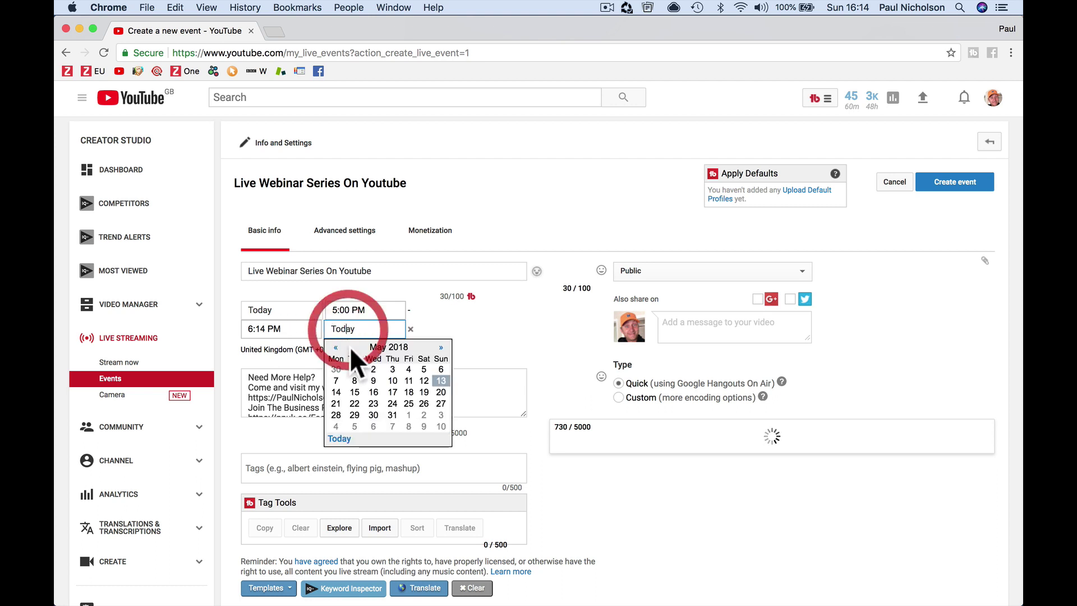
{"action": "left_click", "coordinate": [435, 392]}
{"action": "left_click", "coordinate": [286, 330]}
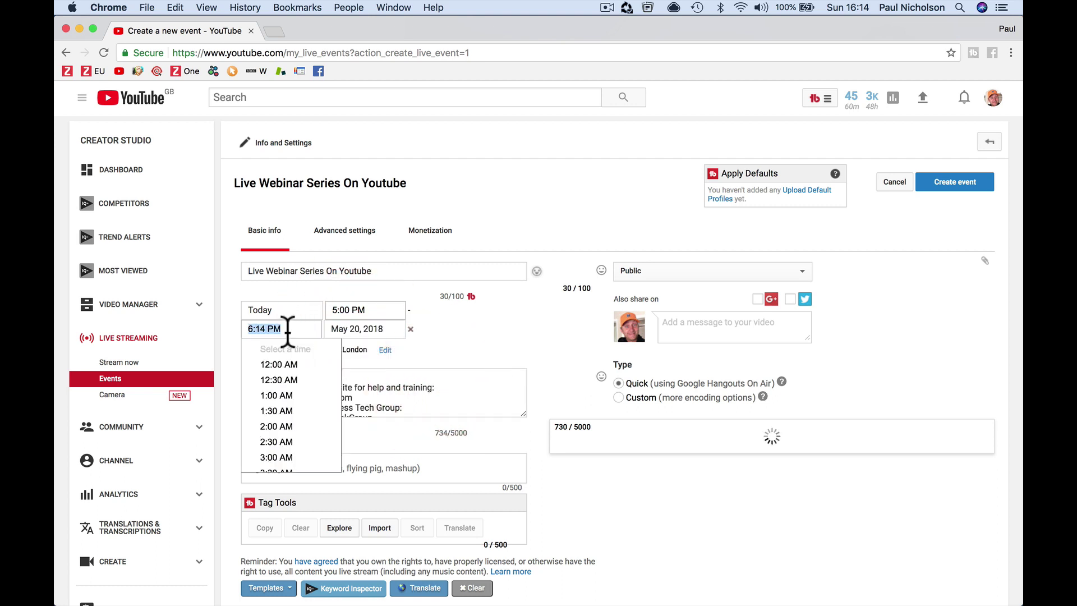
{"action": "left_click", "coordinate": [352, 343]}
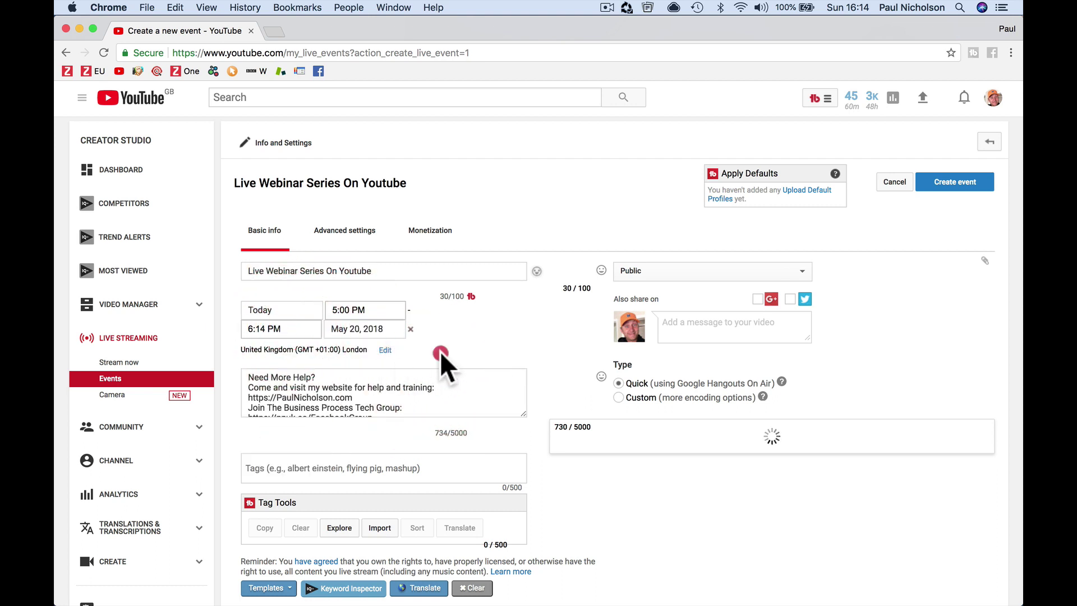
- Replace the description with 'Live webinar series on how to use Youtube live.'
{"action": "left_click", "coordinate": [413, 390]}
{"action": "key", "text": "super+a"}
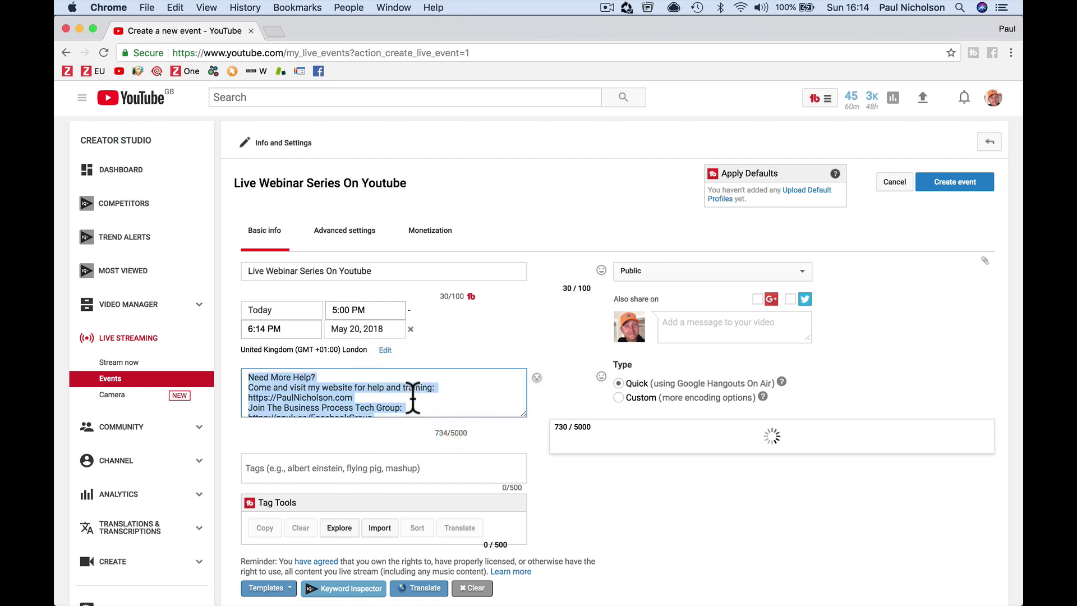
{"action": "type", "text": "Live webin"}
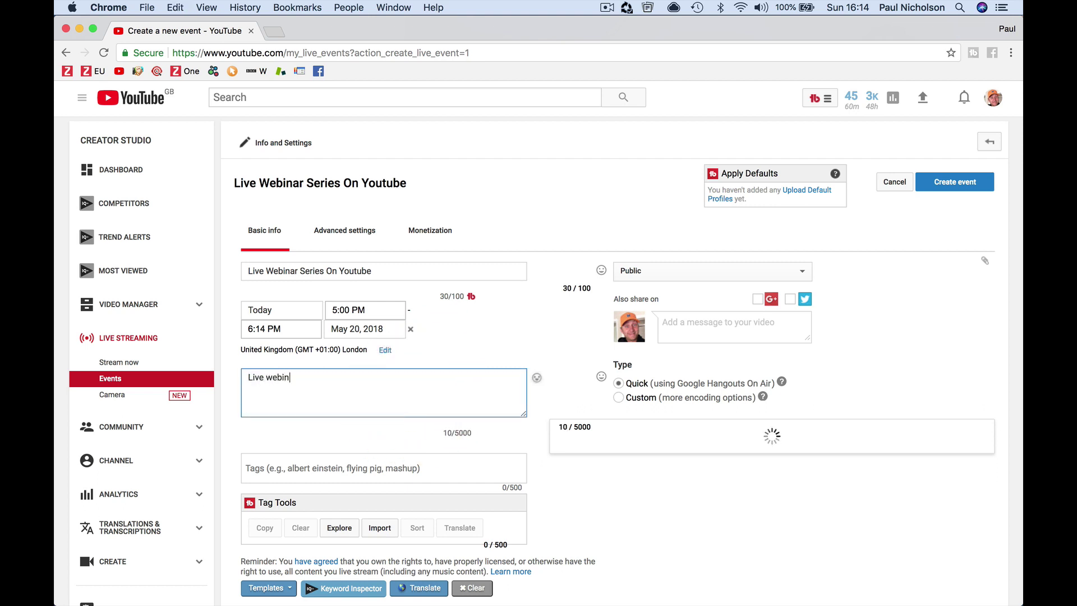
{"action": "type", "text": "ar series on how to "}
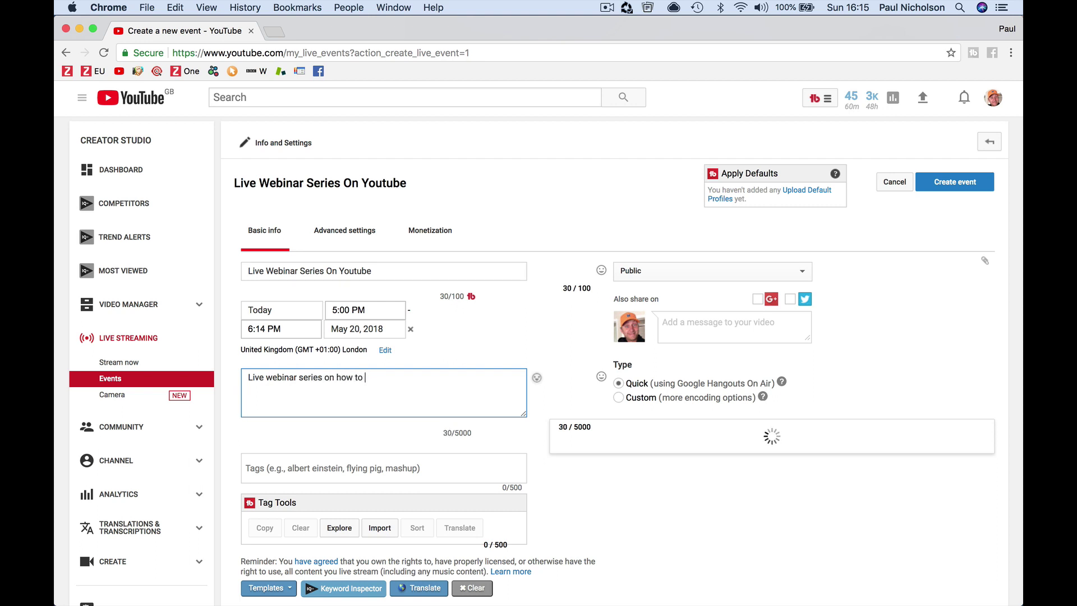
{"action": "type", "text": "use Youtube live."}
- Review the event's Advanced settings, with live chat enabled and category Education
{"action": "left_click", "coordinate": [396, 461]}
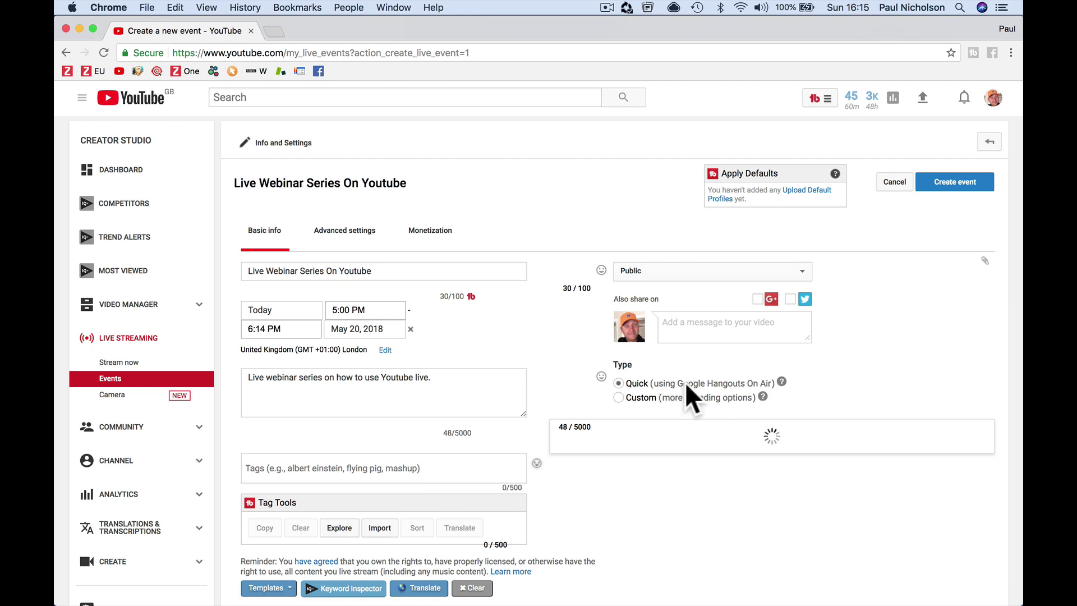
{"action": "left_click", "coordinate": [345, 231]}
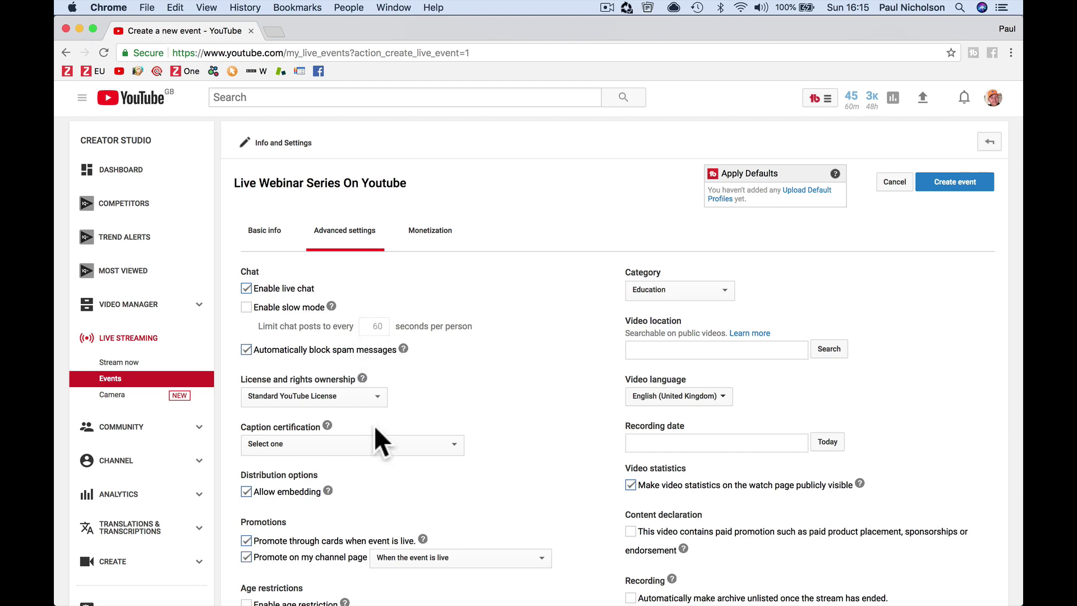
{"action": "scroll", "coordinate": [430, 476], "scroll_direction": "down", "scroll_amount": 2}
{"action": "scroll", "coordinate": [429, 476], "scroll_direction": "down", "scroll_amount": 2}
{"action": "scroll", "coordinate": [429, 476], "scroll_direction": "up", "scroll_amount": 5}
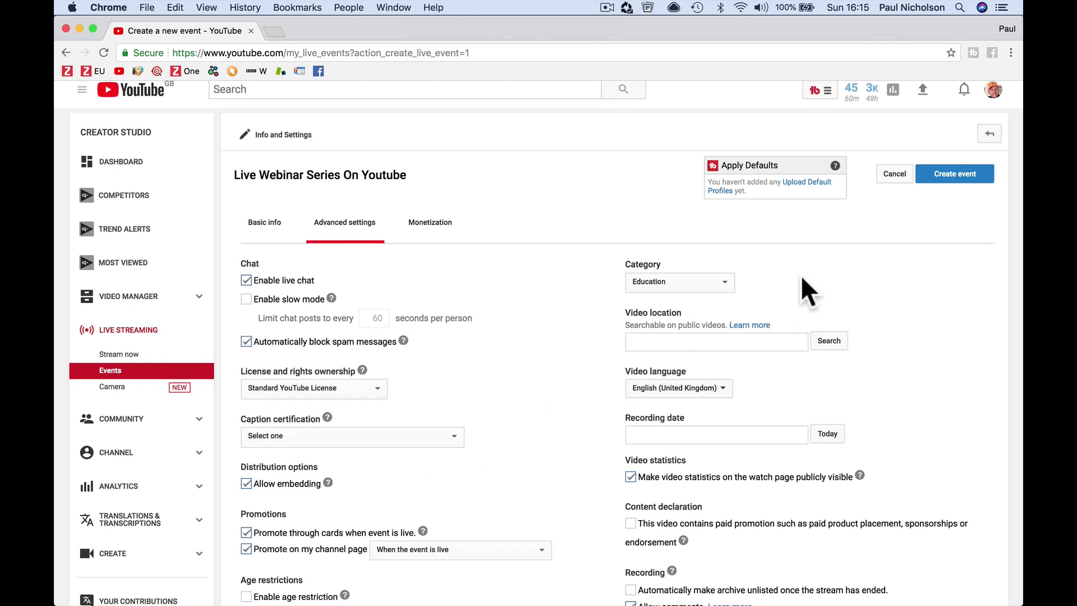
{"action": "scroll", "coordinate": [802, 277], "scroll_direction": "up", "scroll_amount": 1}
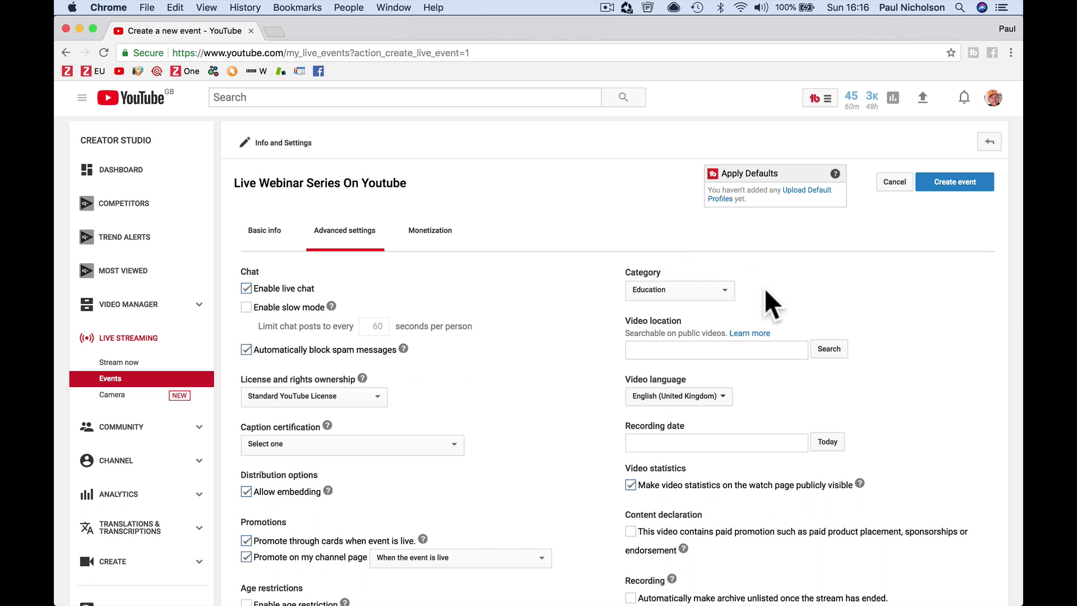
- Create the Live Webinar Series On Youtube event and start its Hangout On Air
{"action": "left_click", "coordinate": [942, 180]}
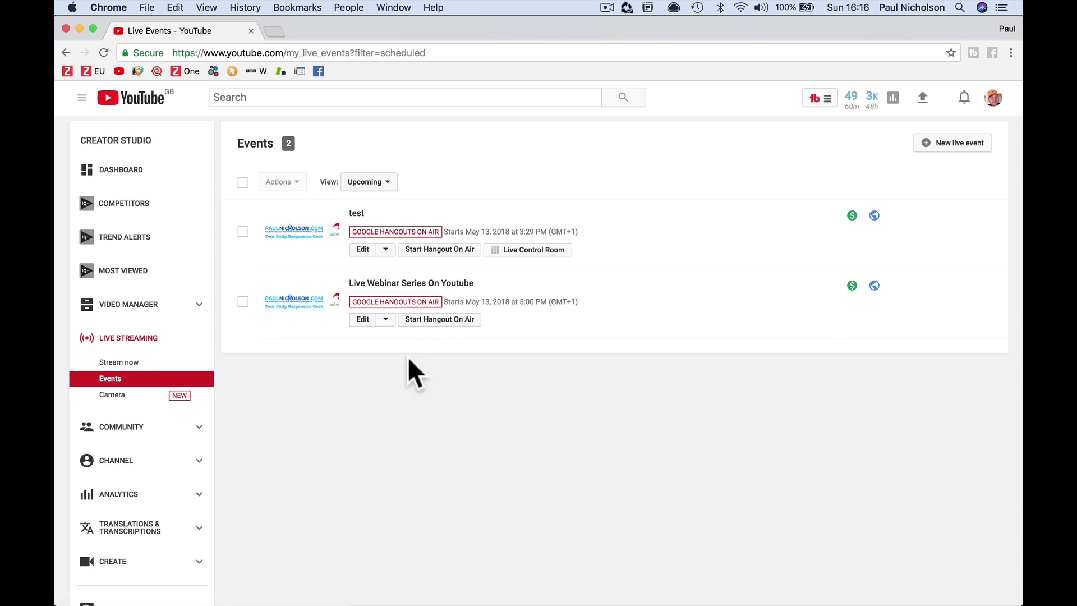
{"action": "left_click", "coordinate": [443, 321]}
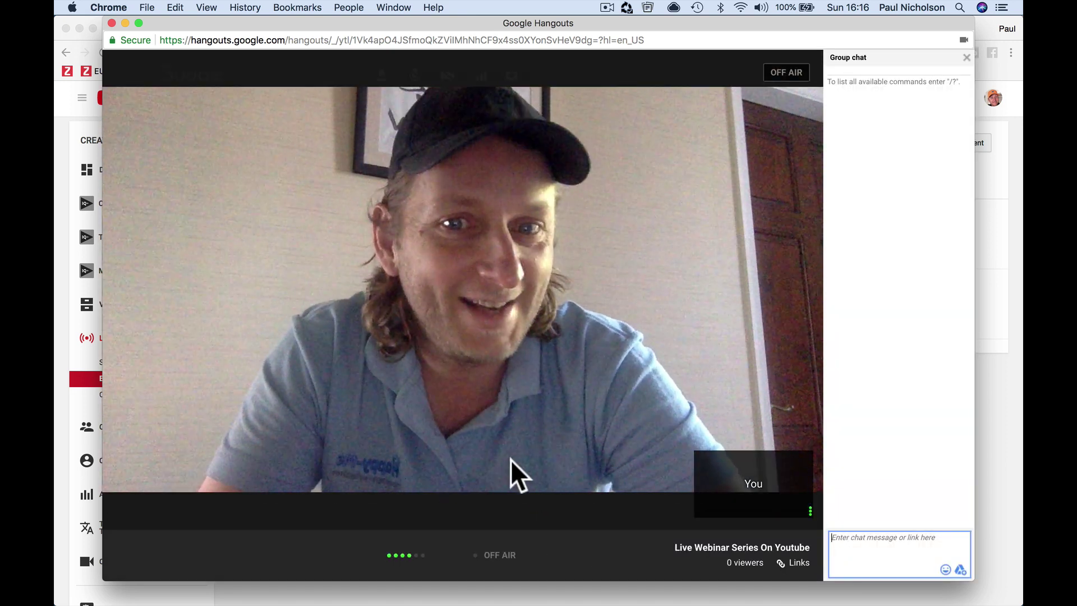
{"action": "mouse_move", "coordinate": [571, 382]}
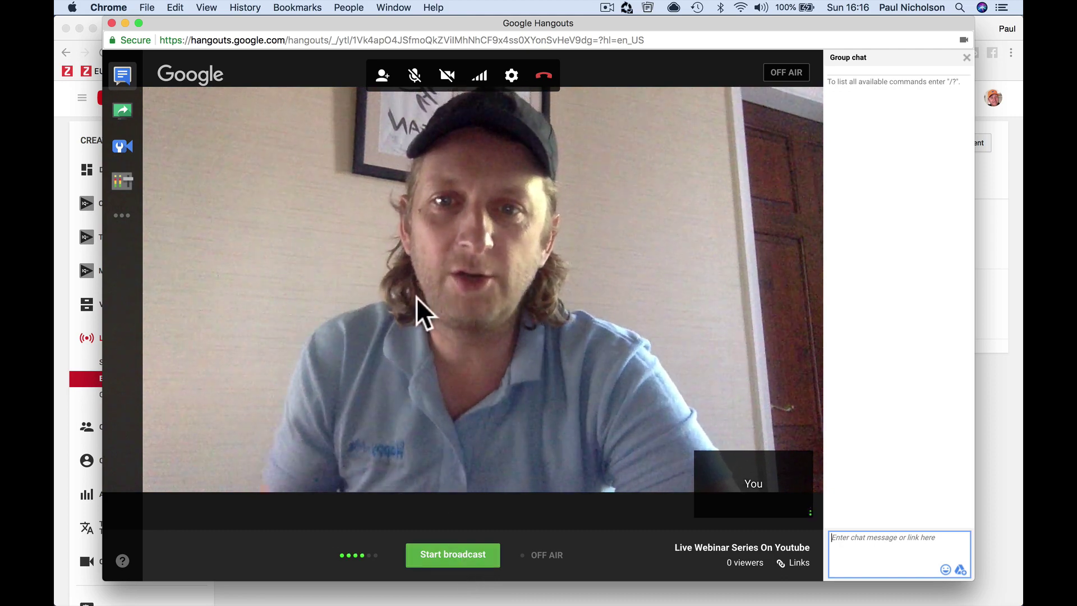
- Add the guest's e-mail address as a recipient in the invite dialog
{"action": "left_click", "coordinate": [383, 75]}
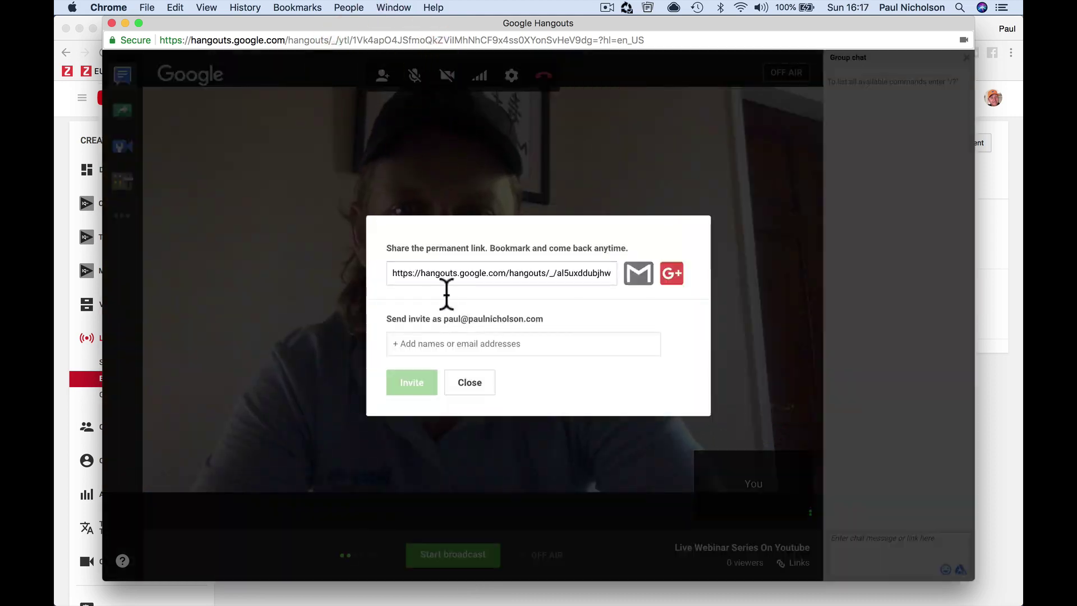
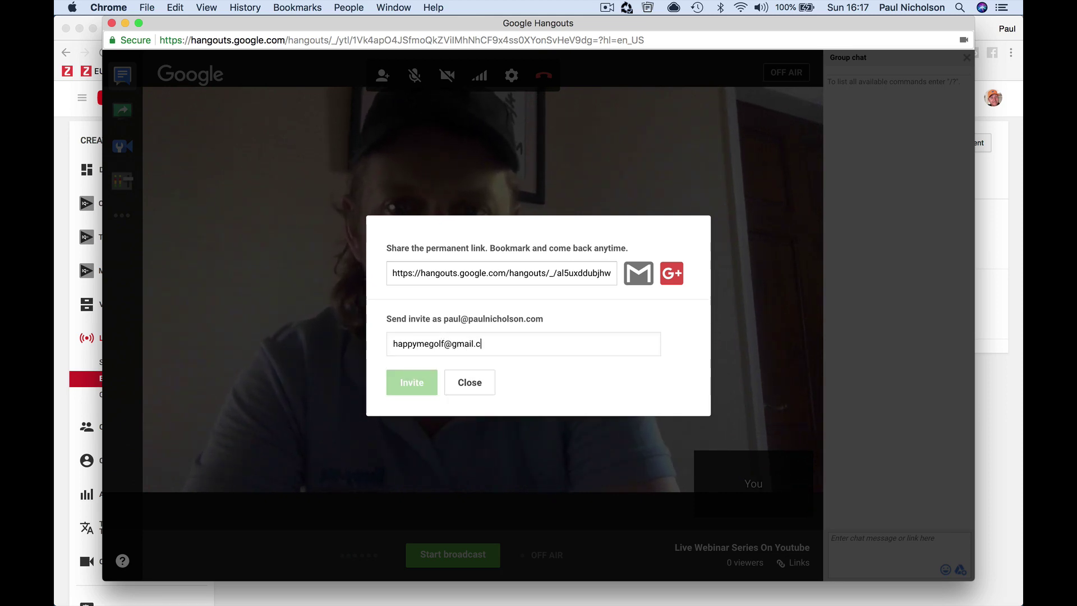
{"action": "left_click", "coordinate": [446, 373]}
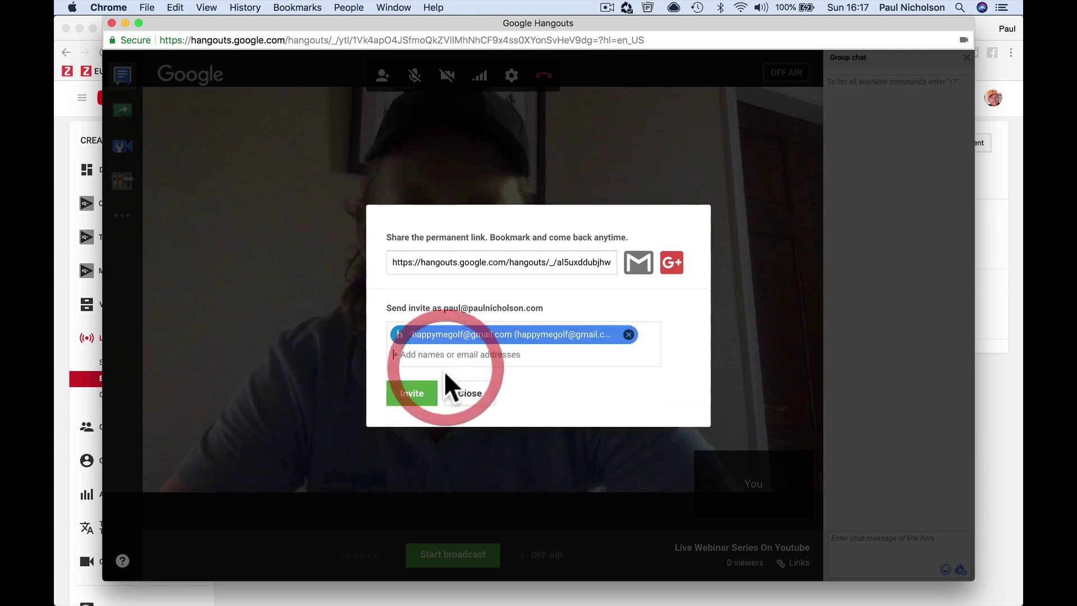
- Send the invitation and wait for the guest to join the call
{"action": "left_click", "coordinate": [410, 392]}
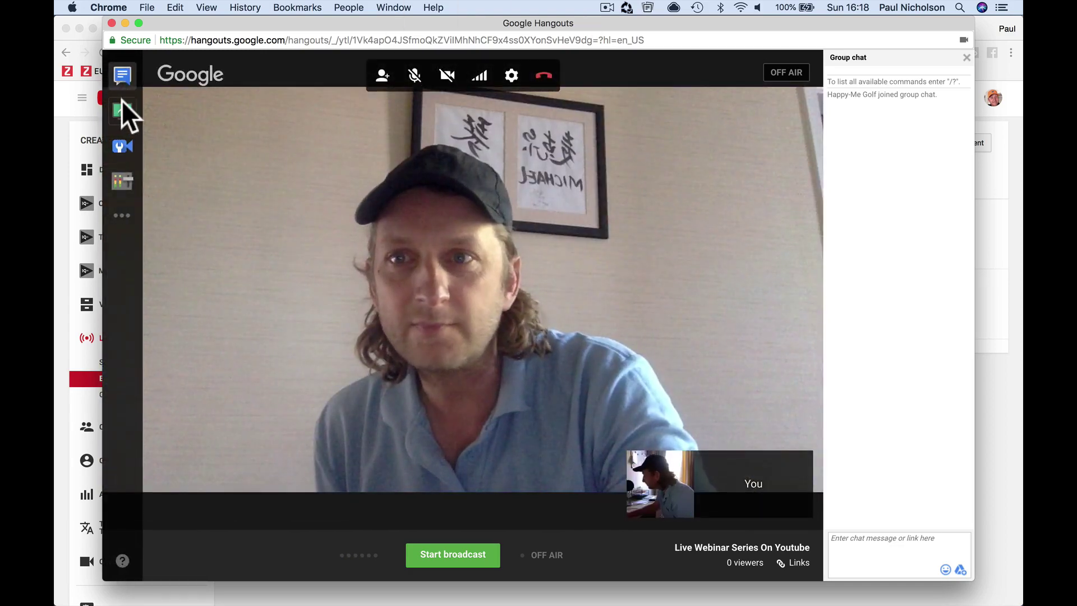
- Send 'hello how is it going' to the guest in the group chat
{"action": "left_click", "coordinate": [120, 82]}
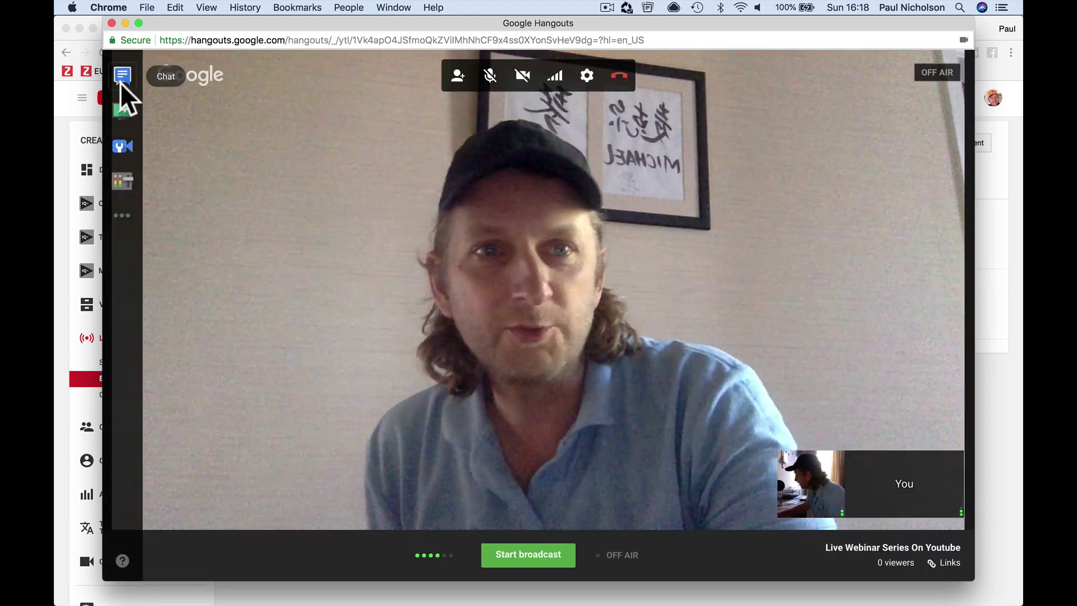
{"action": "left_click", "coordinate": [120, 82]}
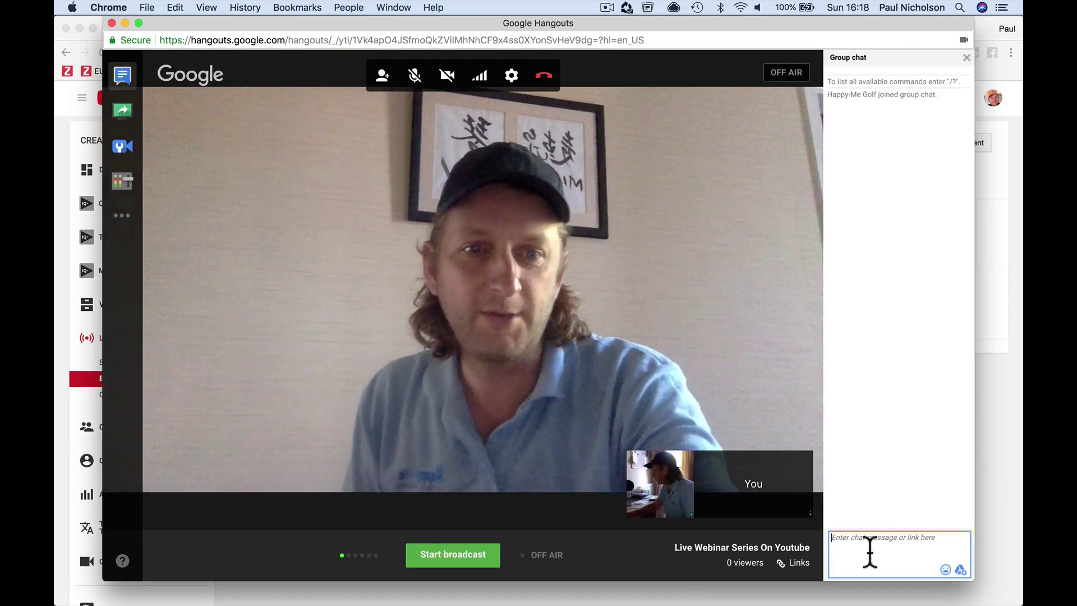
{"action": "left_click", "coordinate": [866, 552]}
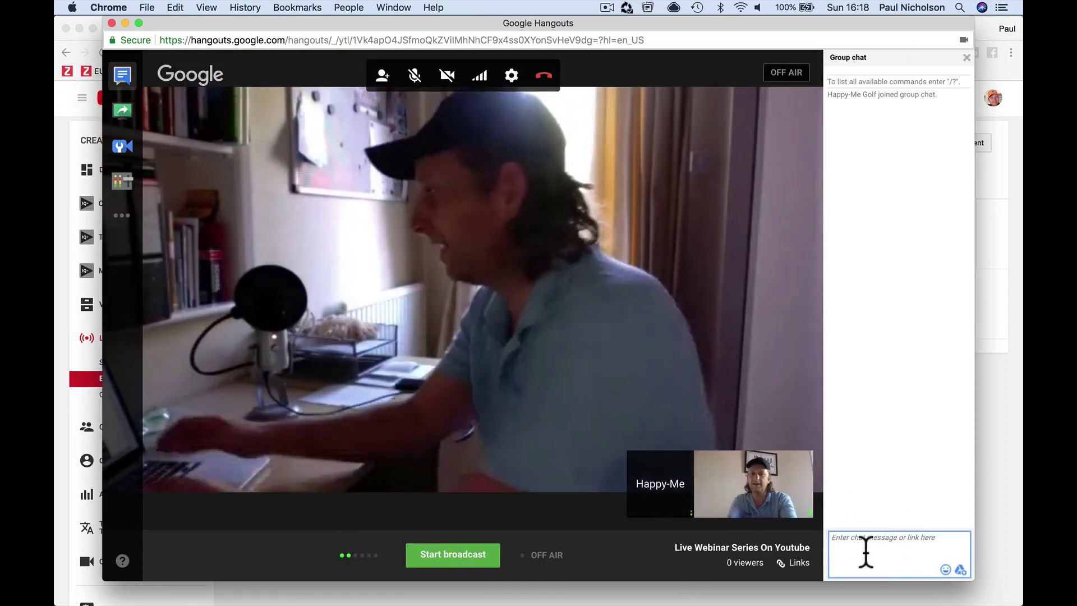
{"action": "type", "text": "hello how"}
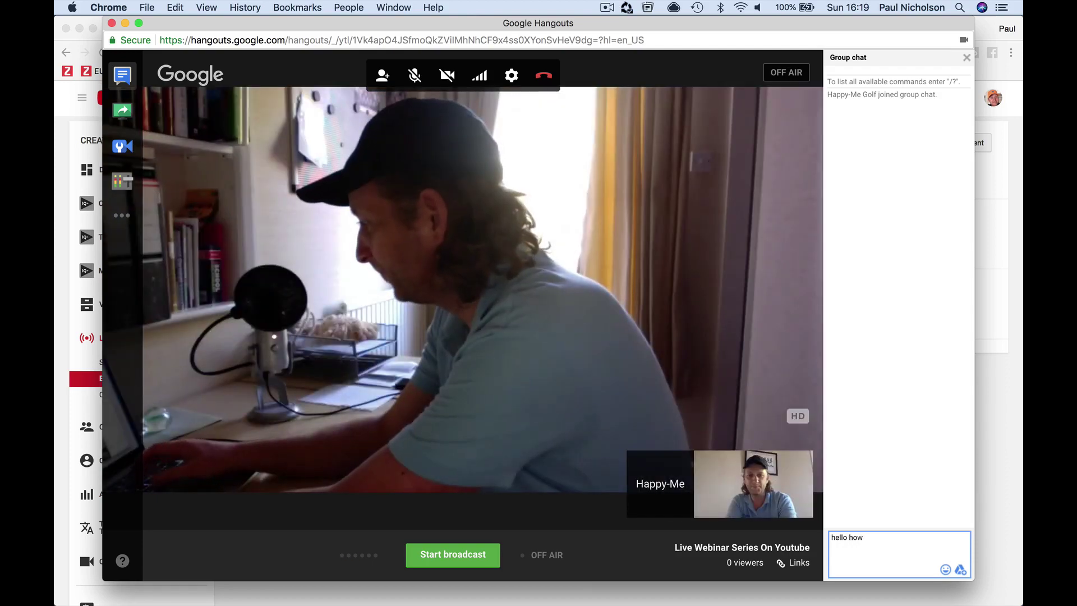
{"action": "type", "text": " is it going"}
{"action": "key", "text": "Return"}
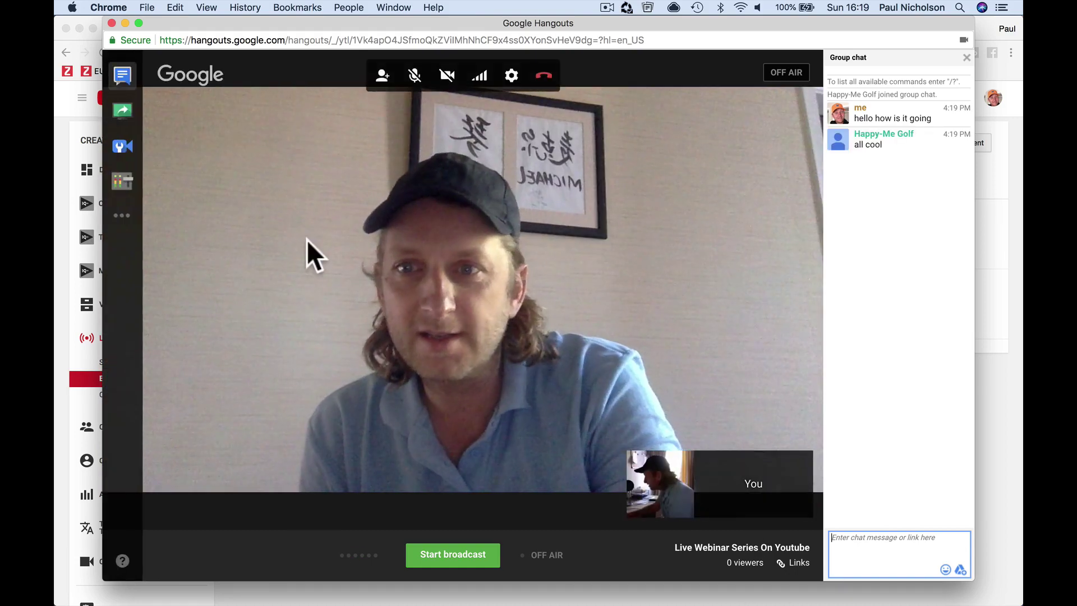
- Mute the guest's microphone from the Cameraman Control Room, then return to the chat
{"action": "left_click", "coordinate": [119, 151]}
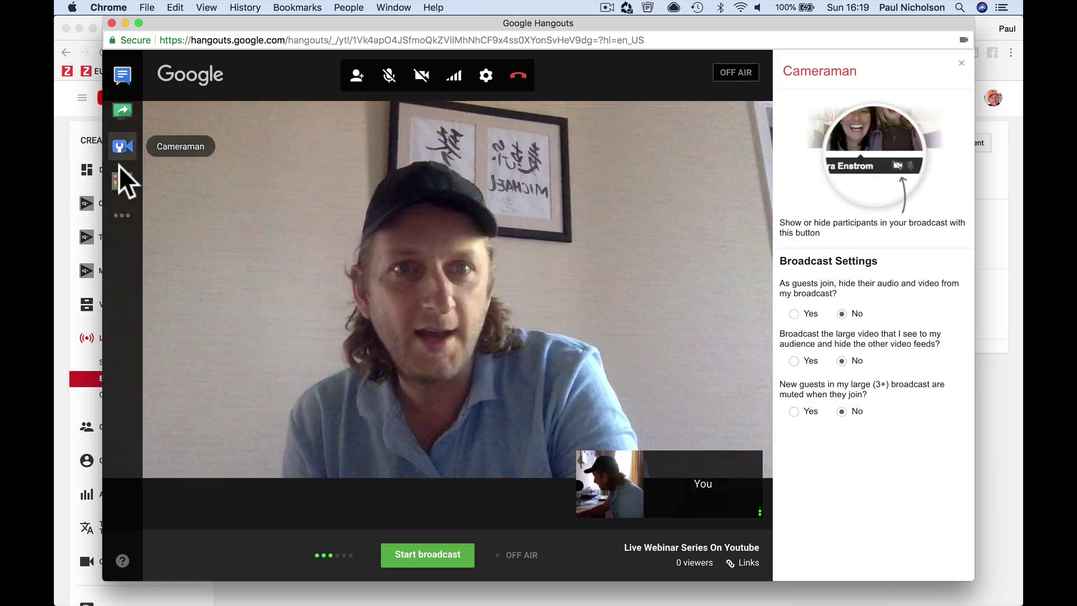
{"action": "left_click", "coordinate": [121, 179]}
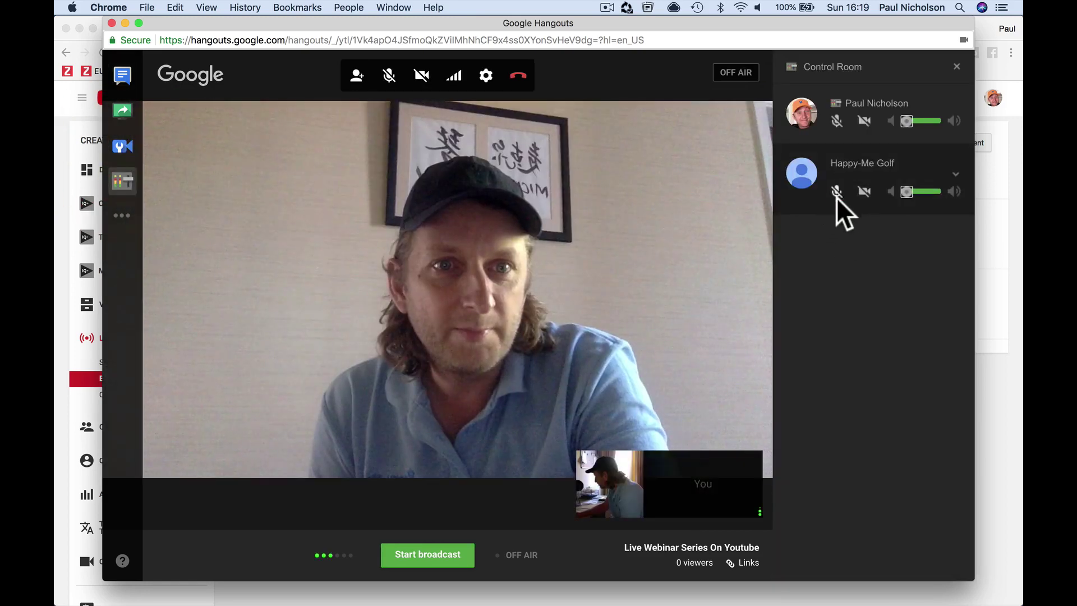
{"action": "left_click", "coordinate": [837, 194]}
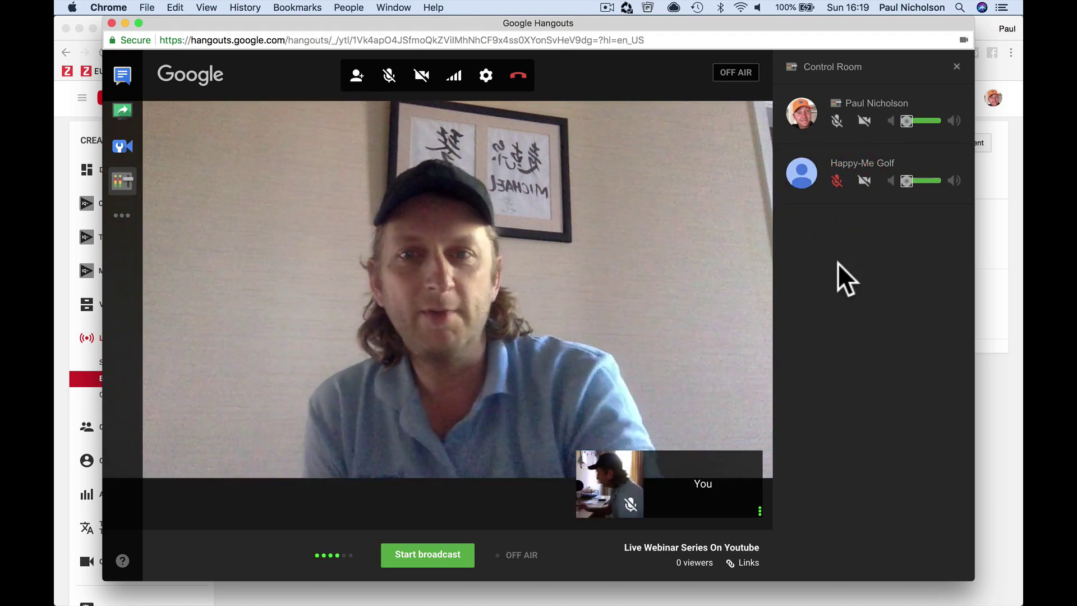
{"action": "left_click", "coordinate": [128, 76]}
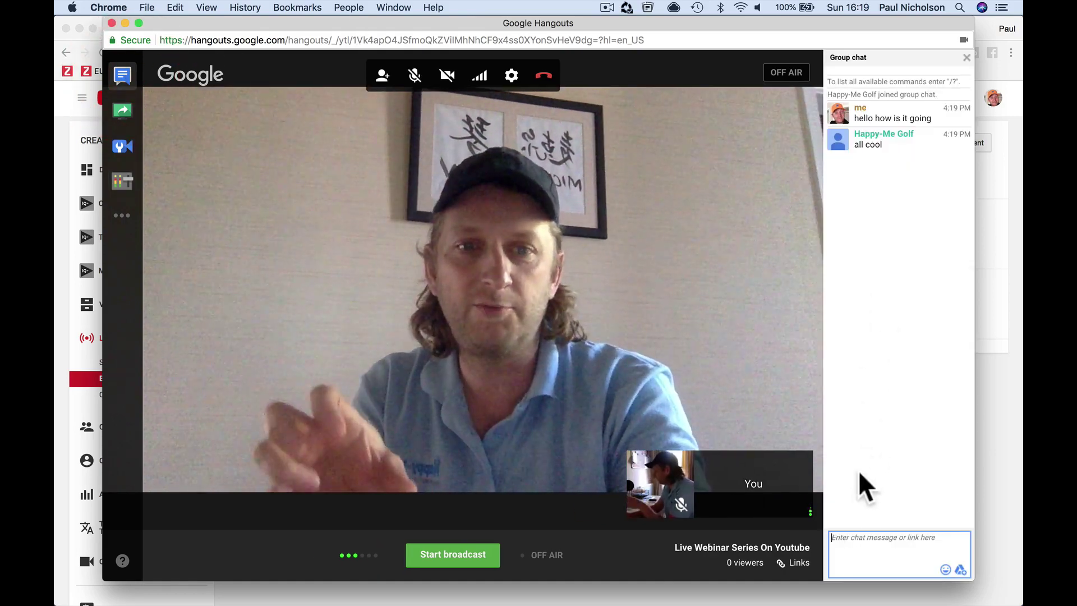
- Send the reminder 'don't forget to talk anout blah' in the group chat
{"action": "left_click", "coordinate": [850, 552]}
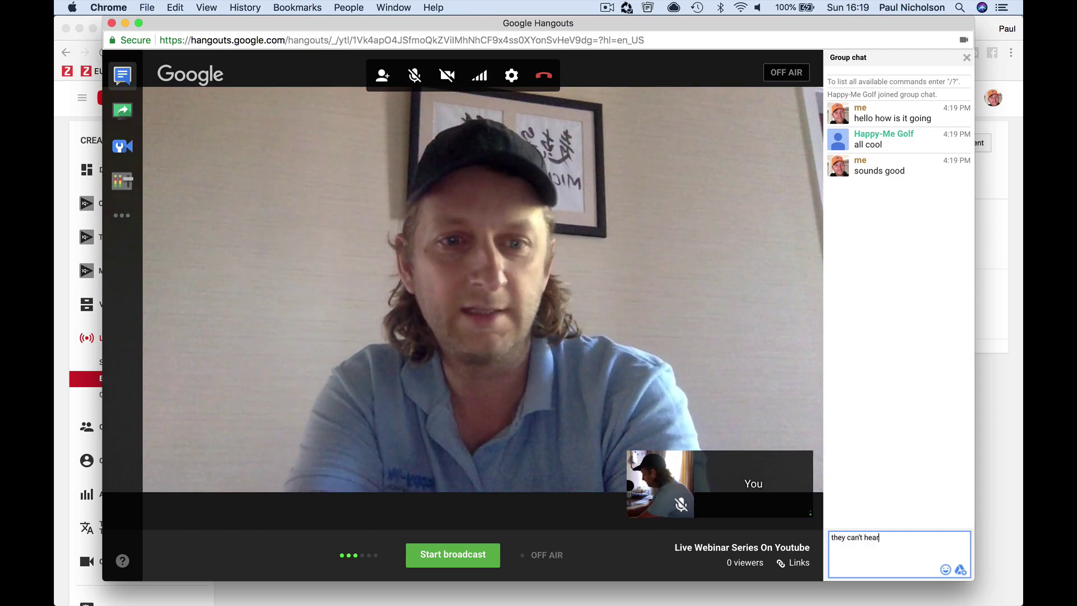
{"action": "type", "text": "don't"}
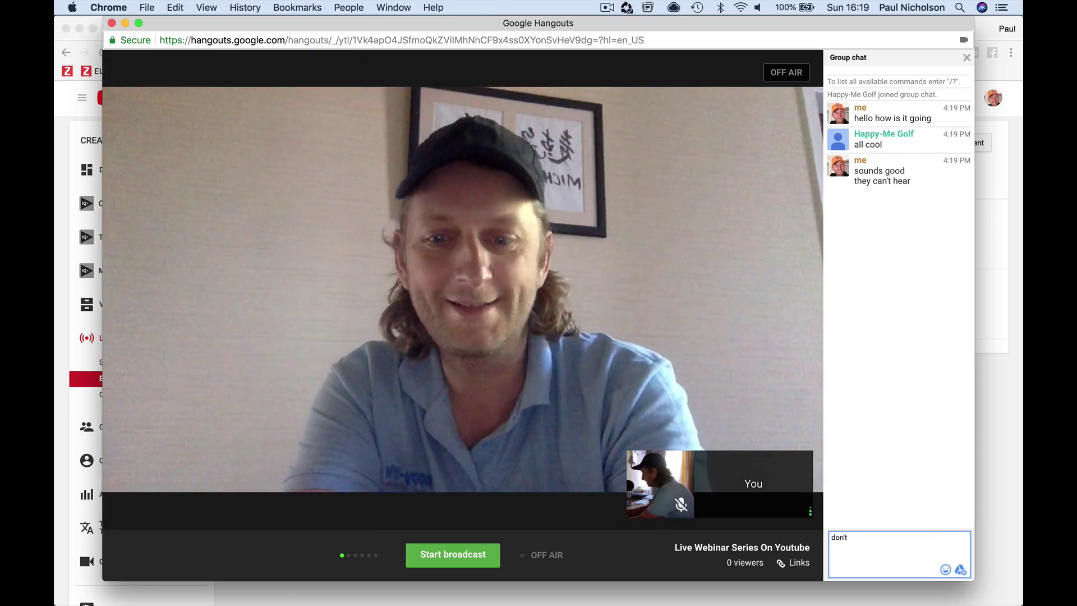
{"action": "type", "text": " forget to"}
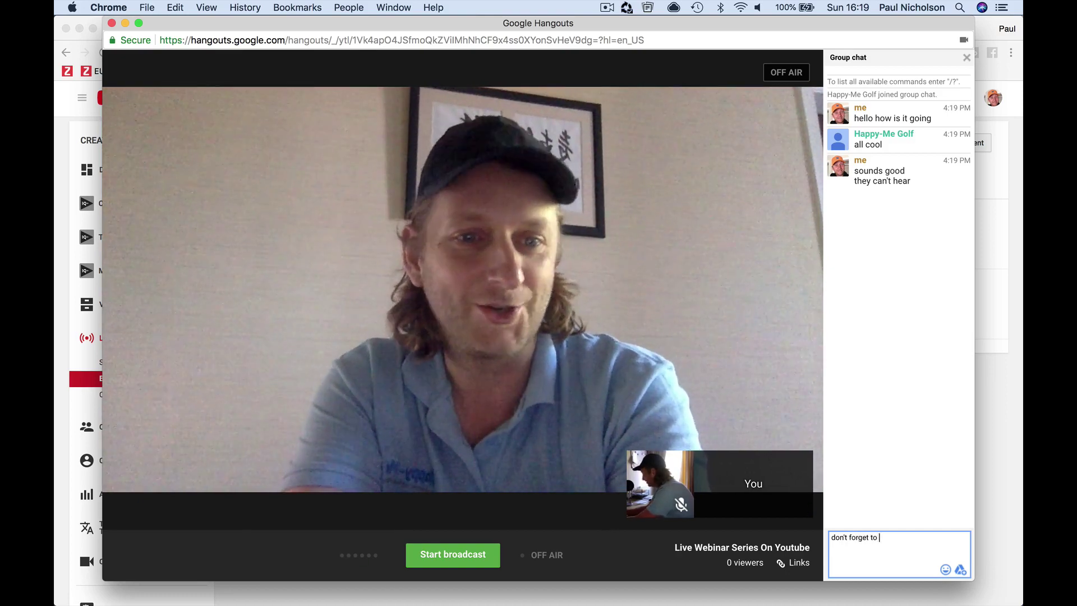
{"action": "type", "text": " talk anout "}
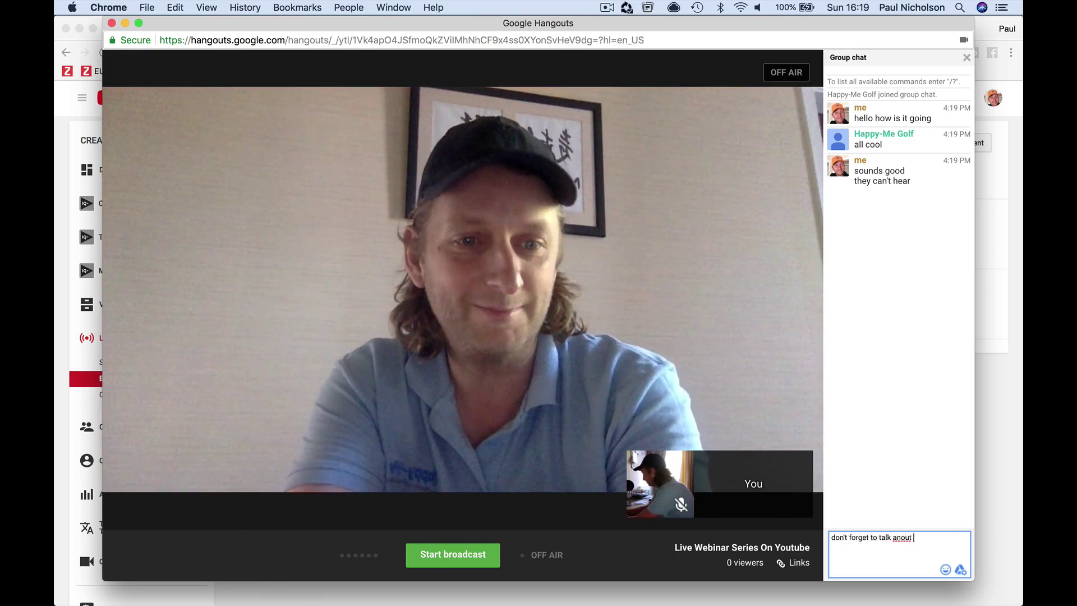
{"action": "type", "text": "blah"}
{"action": "key", "text": "Return"}
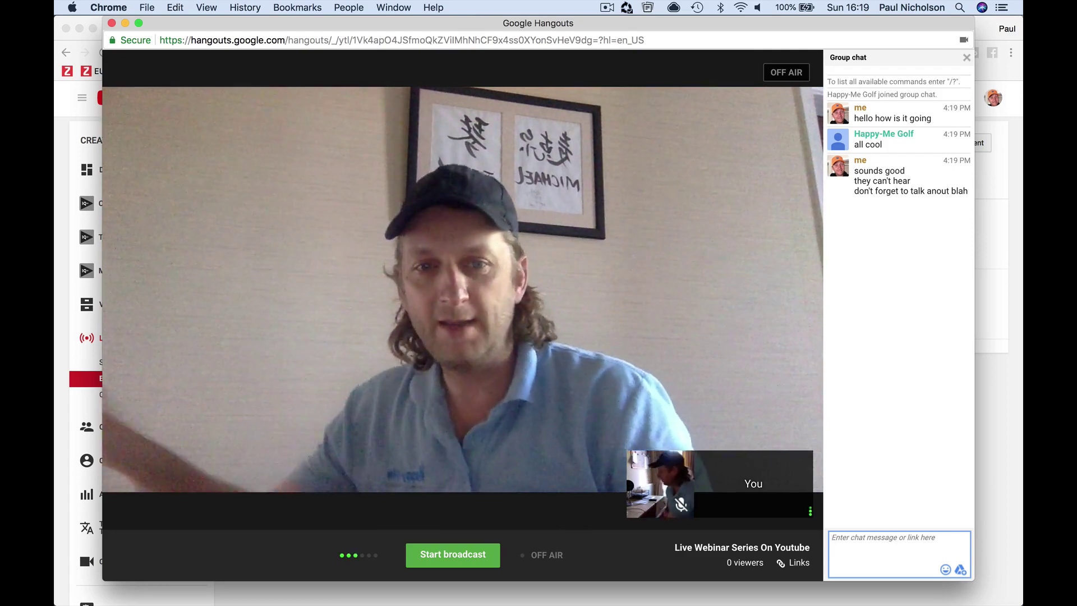
- Start broadcasting the hangout live to YouTube and confirm
{"action": "mouse_move", "coordinate": [627, 565]}
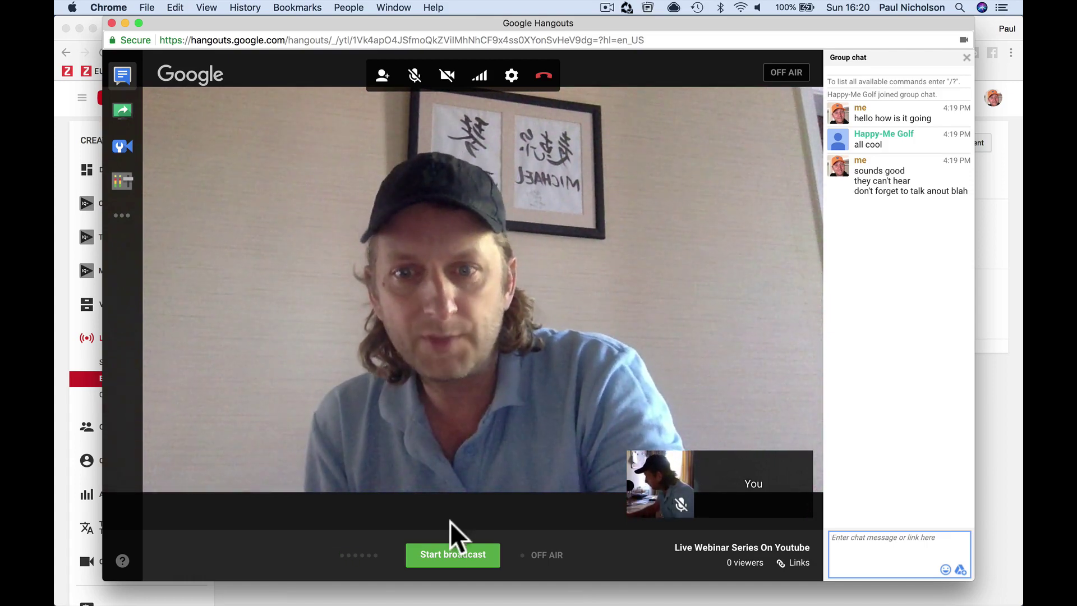
{"action": "left_click", "coordinate": [445, 555]}
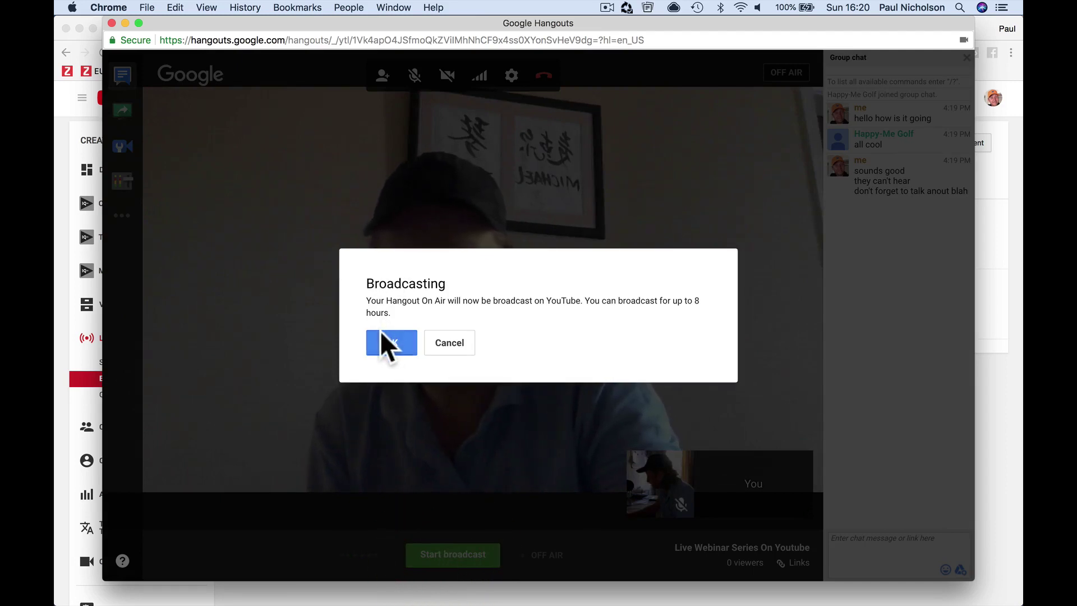
{"action": "left_click", "coordinate": [387, 344]}
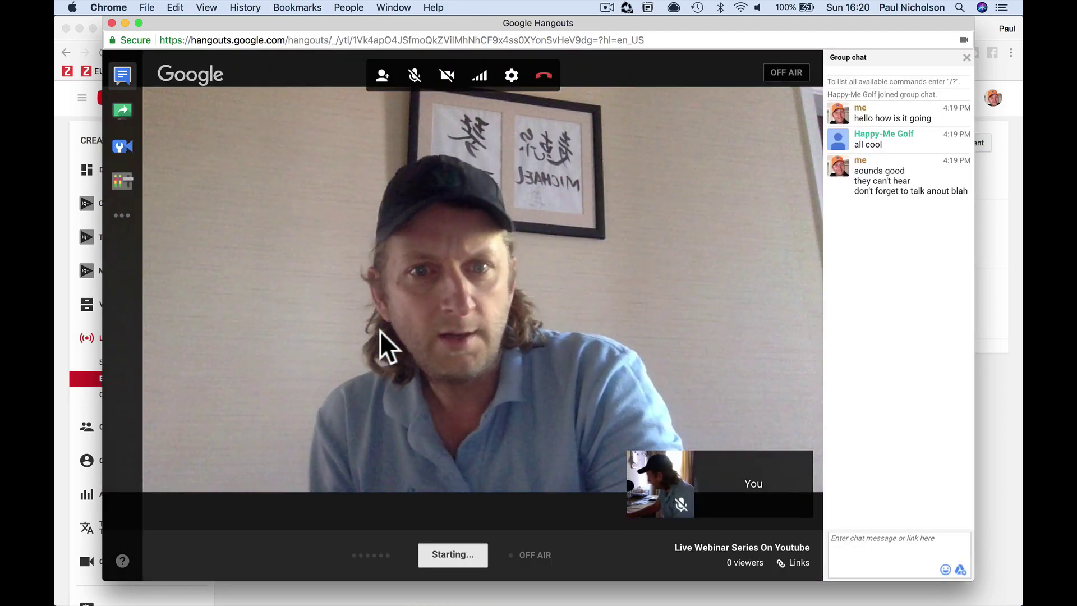
- Open the Live Webinar Series On Youtube watch page and skip the ad to play the stream
{"action": "left_click", "coordinate": [270, 598]}
{"action": "left_click", "coordinate": [379, 283]}
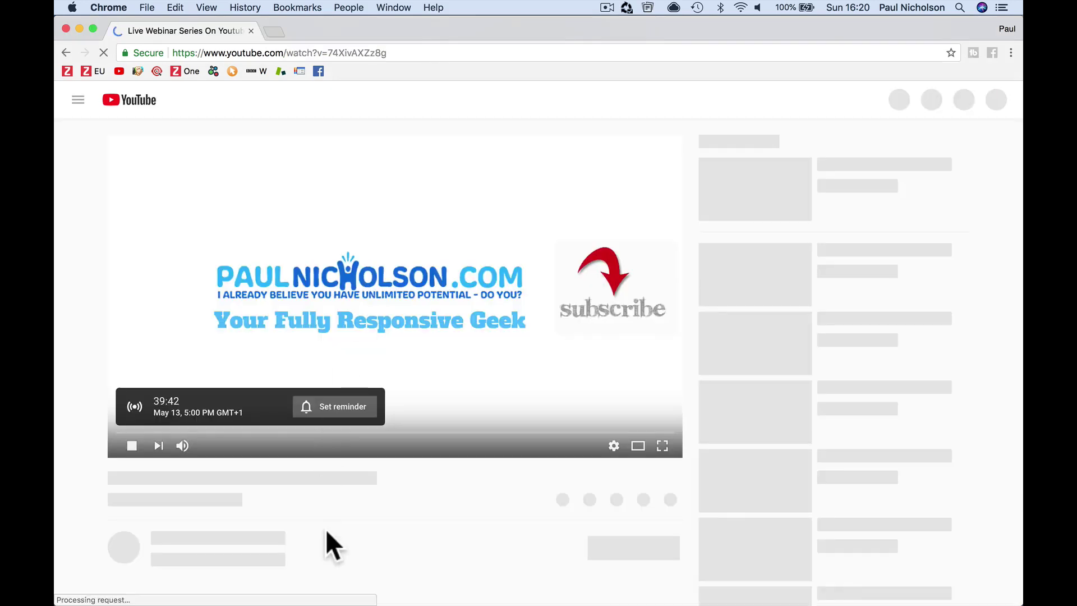
{"action": "mouse_move", "coordinate": [354, 603]}
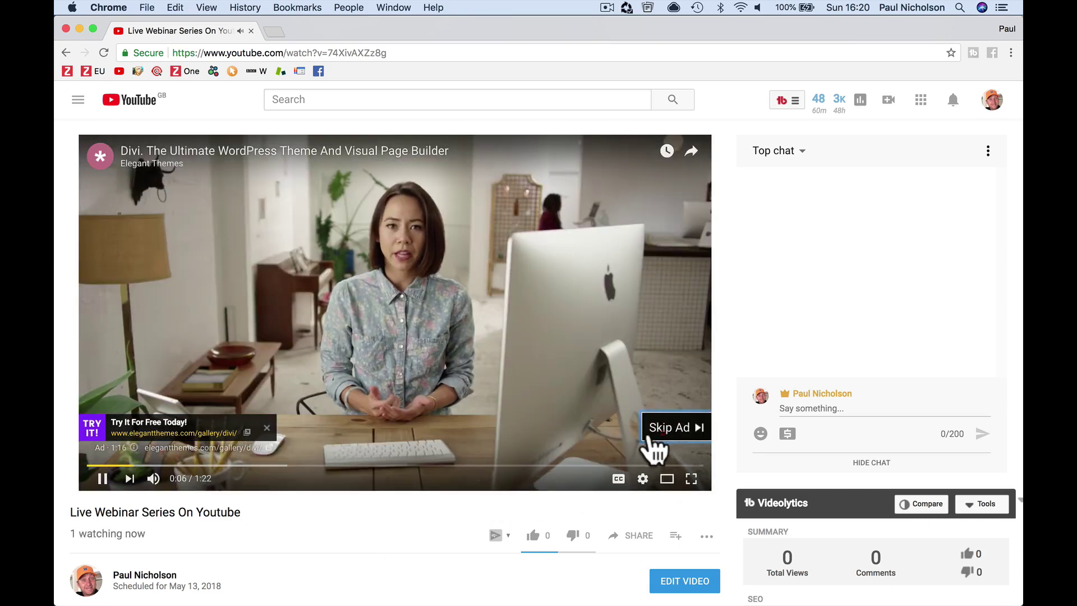
{"action": "left_click", "coordinate": [640, 437]}
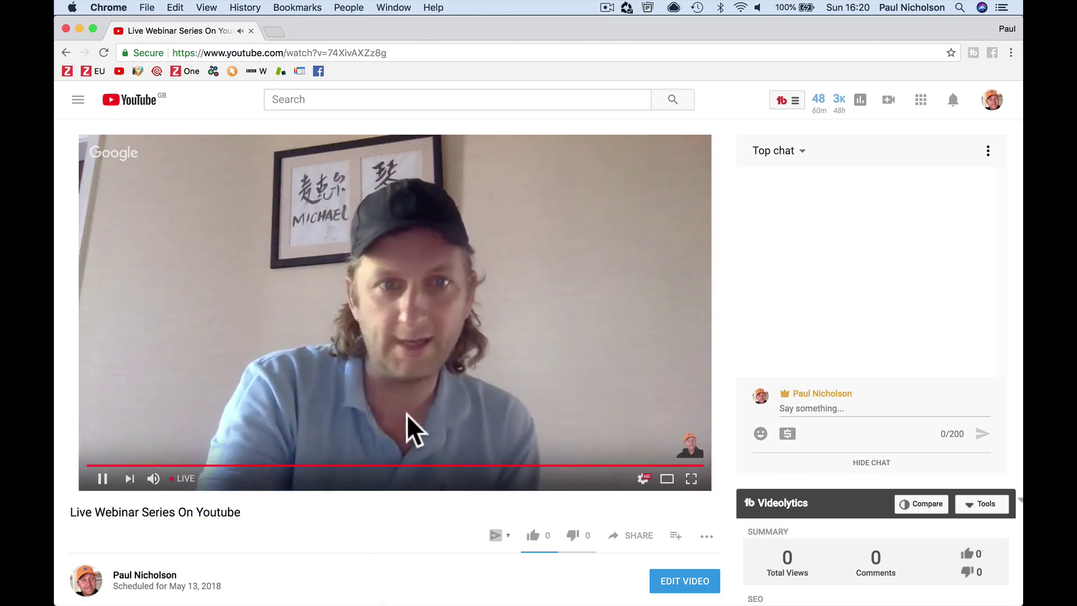
{"action": "mouse_move", "coordinate": [449, 595]}
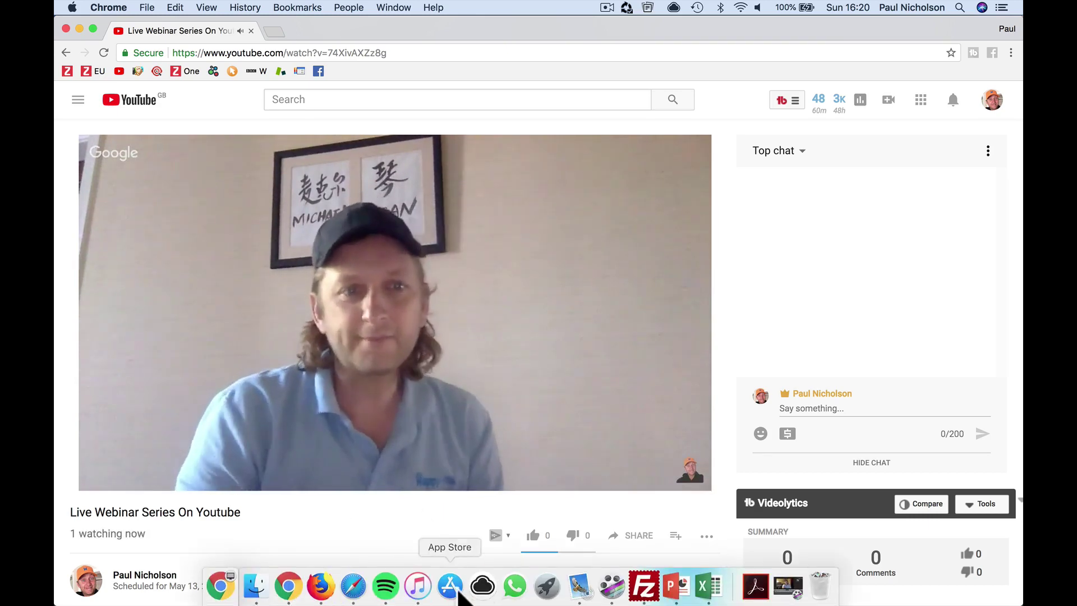
{"action": "left_click", "coordinate": [287, 592]}
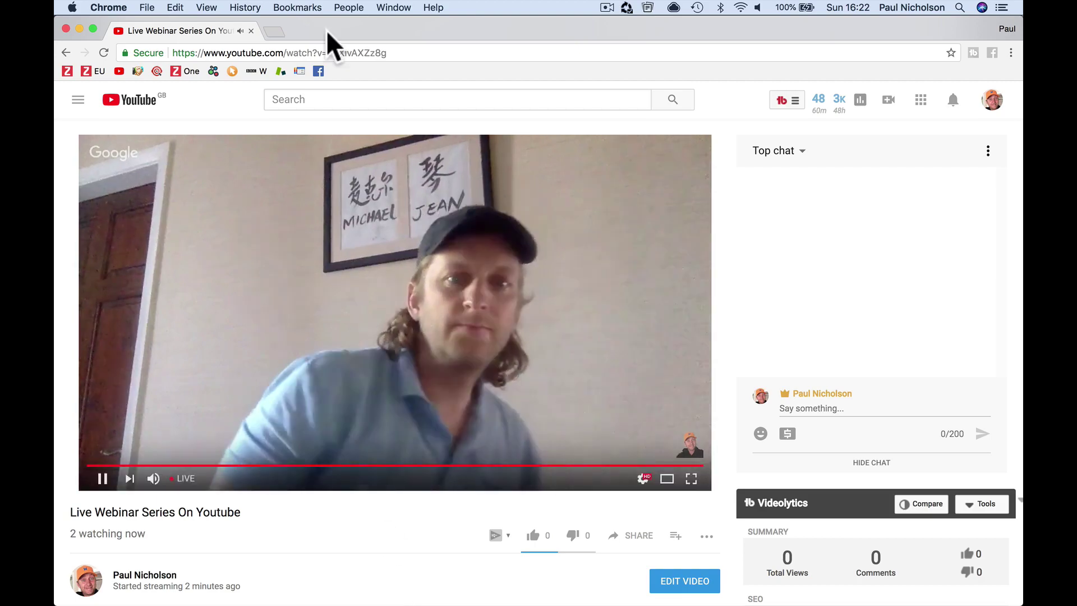
- Bring the Hangouts window forward, then unmute the guest's microphone and mute your own in Control Room
{"action": "left_click", "coordinate": [390, 7]}
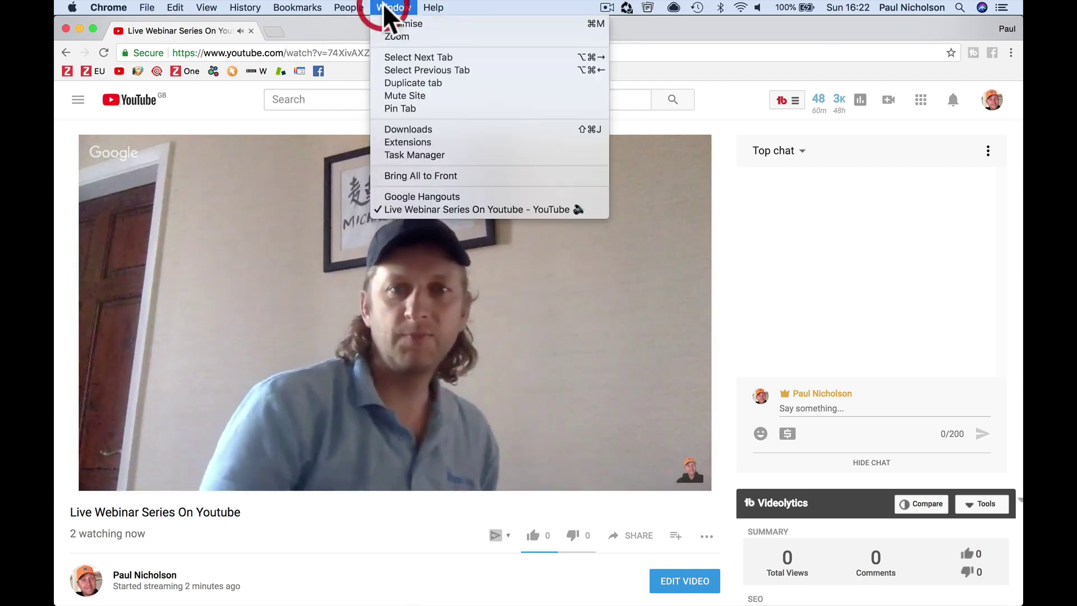
{"action": "left_click", "coordinate": [414, 195]}
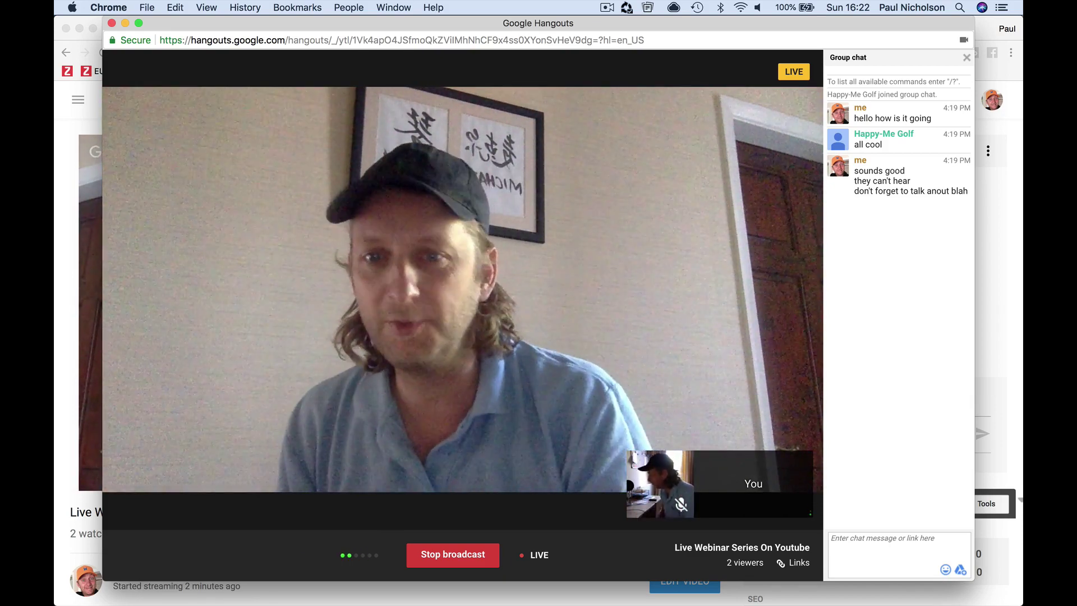
{"action": "mouse_move", "coordinate": [620, 310]}
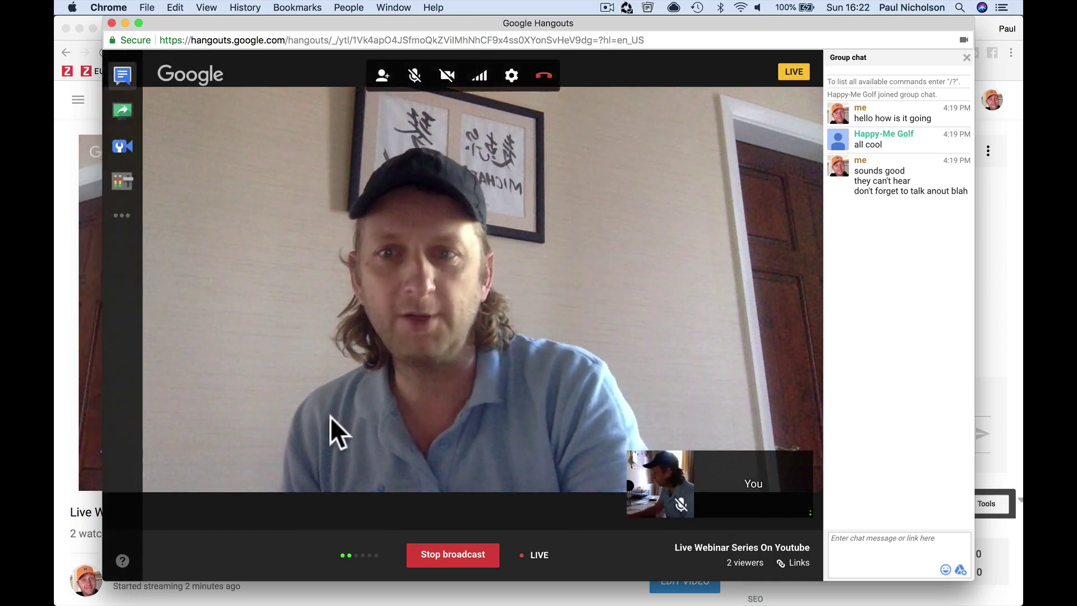
{"action": "left_click", "coordinate": [117, 182]}
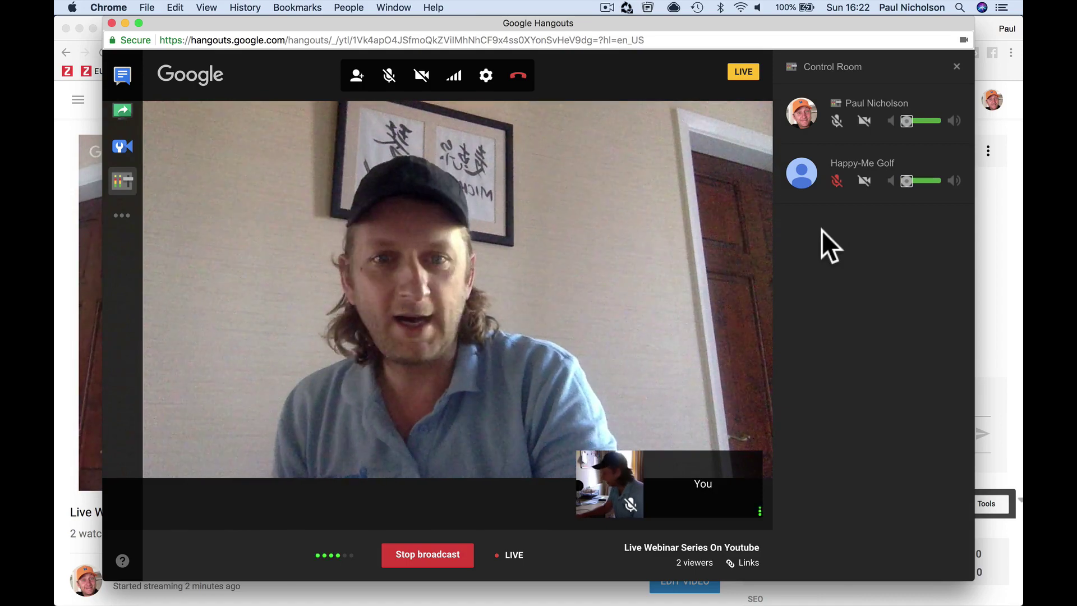
{"action": "left_click", "coordinate": [836, 191]}
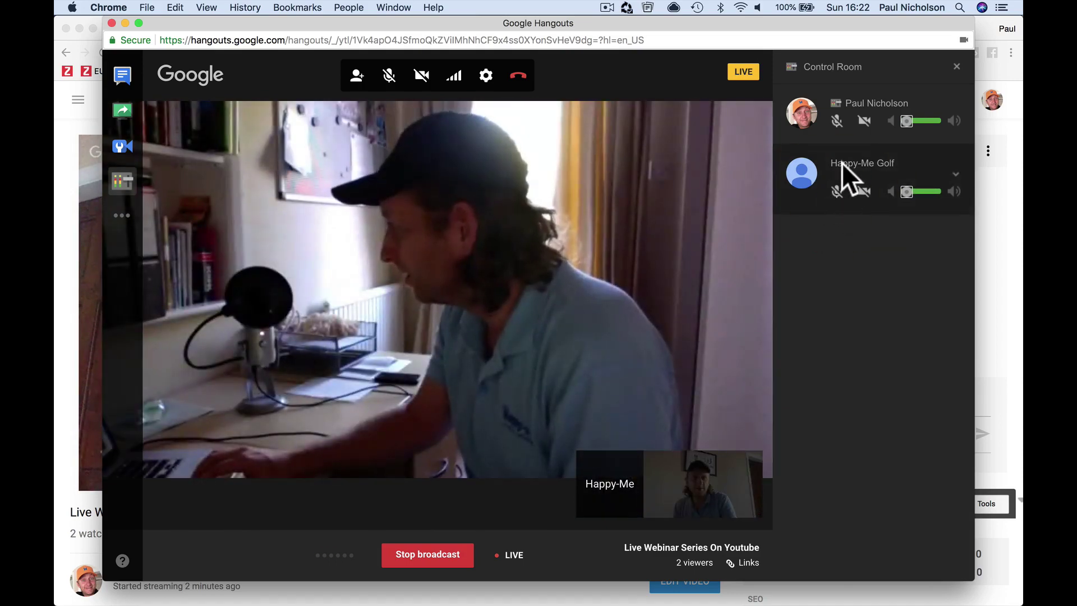
{"action": "left_click", "coordinate": [837, 120]}
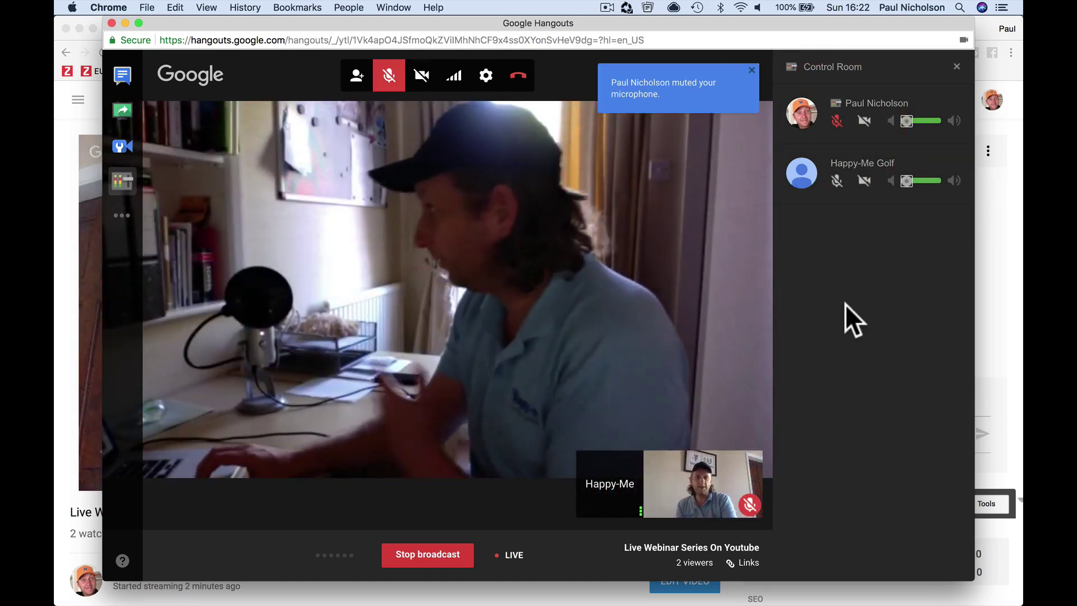
- Glance at the group chat, return to the Control Room participants, and open the camera and microphone settings
{"action": "mouse_move", "coordinate": [789, 328]}
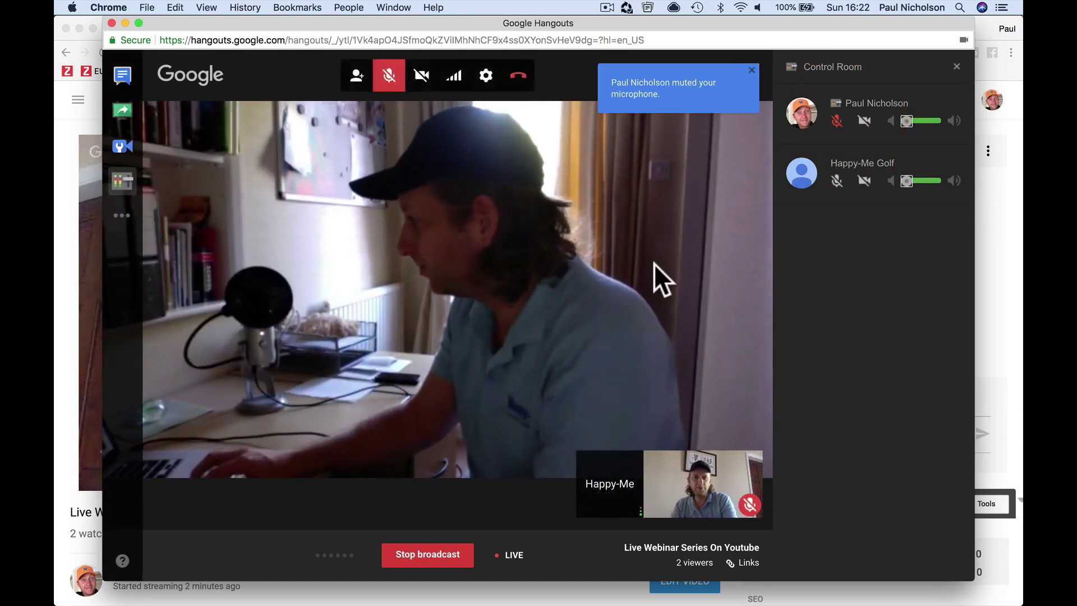
{"action": "left_click", "coordinate": [123, 75]}
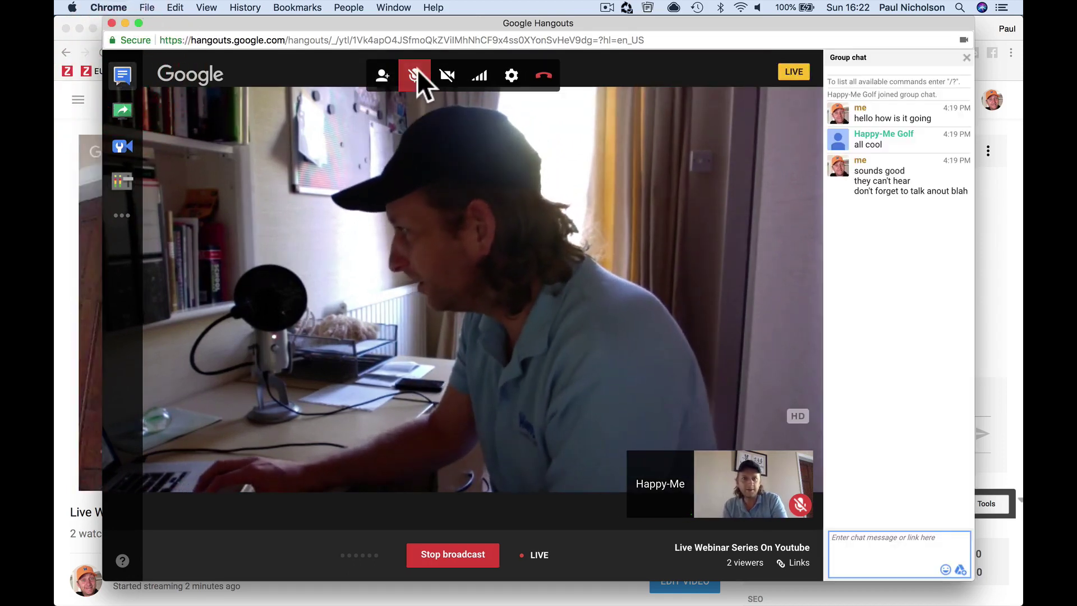
{"action": "left_click", "coordinate": [118, 182]}
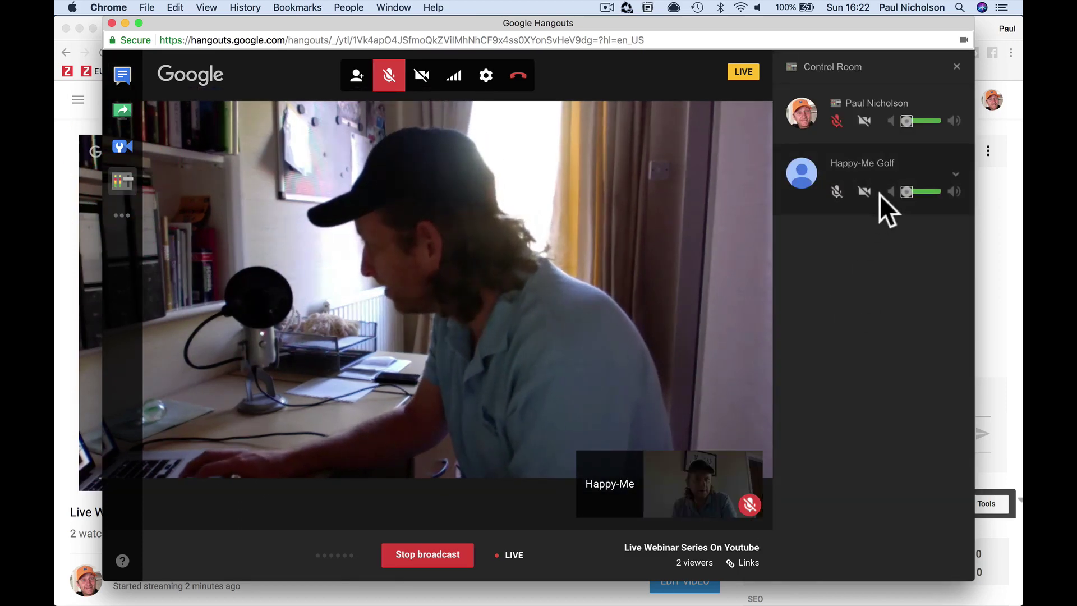
{"action": "left_click", "coordinate": [486, 78]}
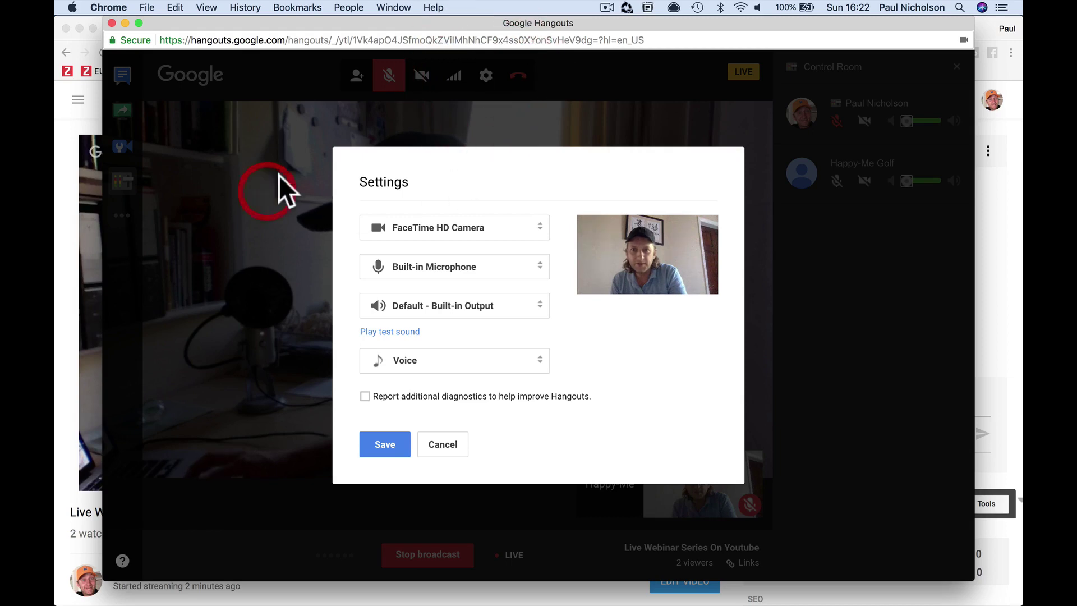
- Close the Settings dialog without changes, then try the screen-sharing picker and Cameraman broadcast settings
{"action": "left_click", "coordinate": [442, 444]}
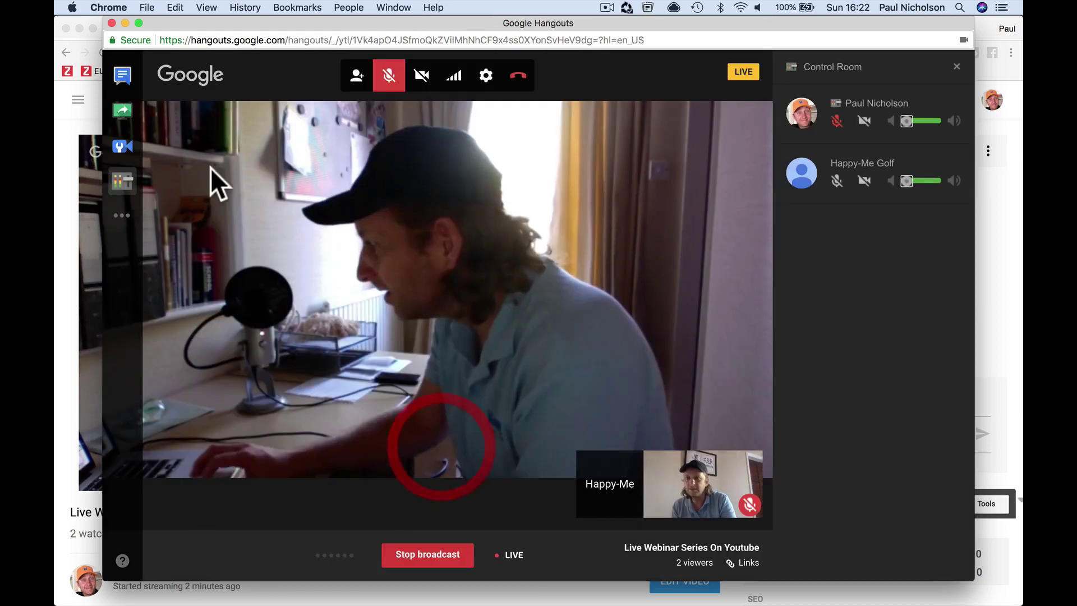
{"action": "left_click", "coordinate": [122, 110]}
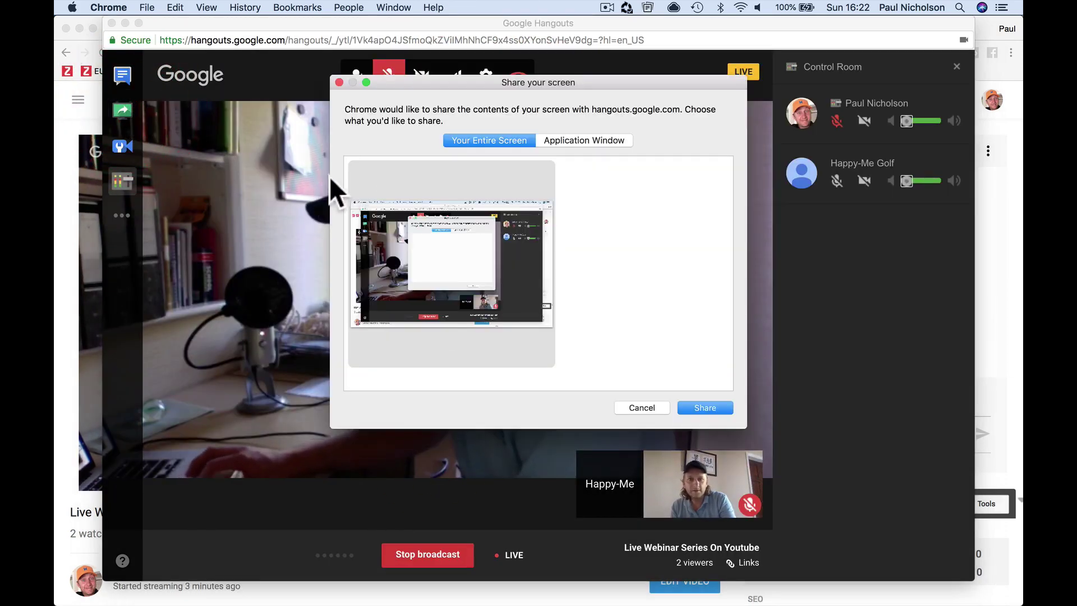
{"action": "left_click", "coordinate": [339, 82]}
{"action": "left_click", "coordinate": [118, 148]}
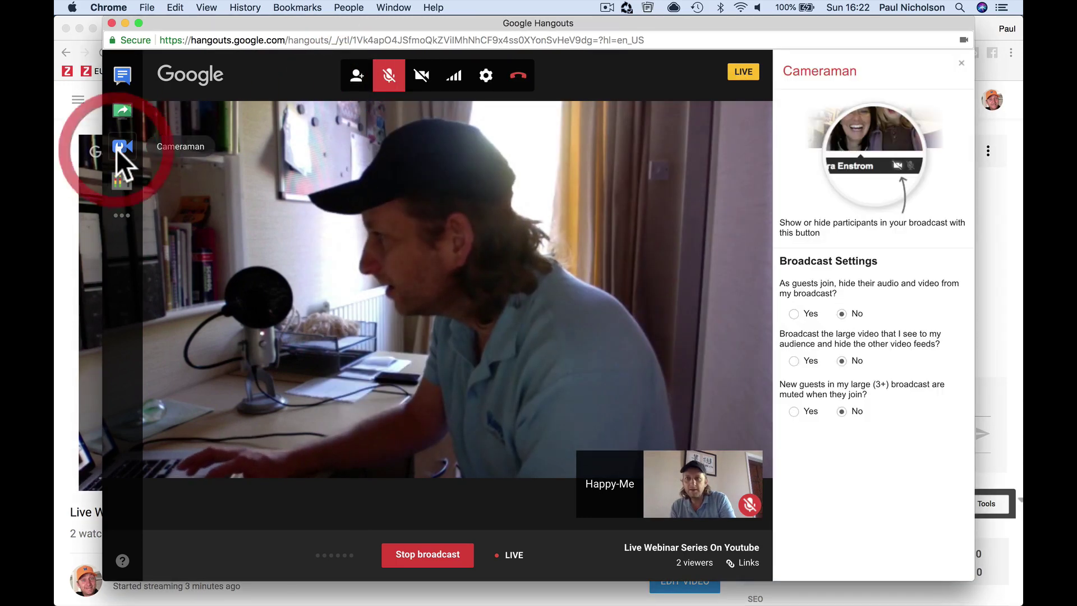
{"action": "left_click", "coordinate": [116, 149]}
{"action": "left_click", "coordinate": [117, 147]}
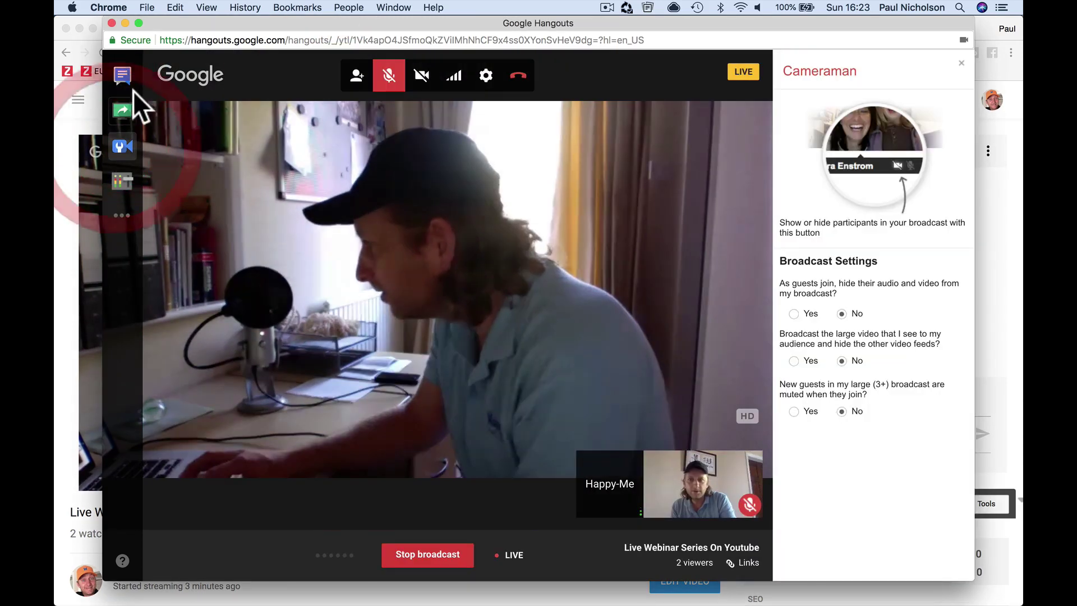
- Open the group chat, present your own camera, unmute your mic, and select the Happy-Me feed
{"action": "left_click", "coordinate": [123, 77]}
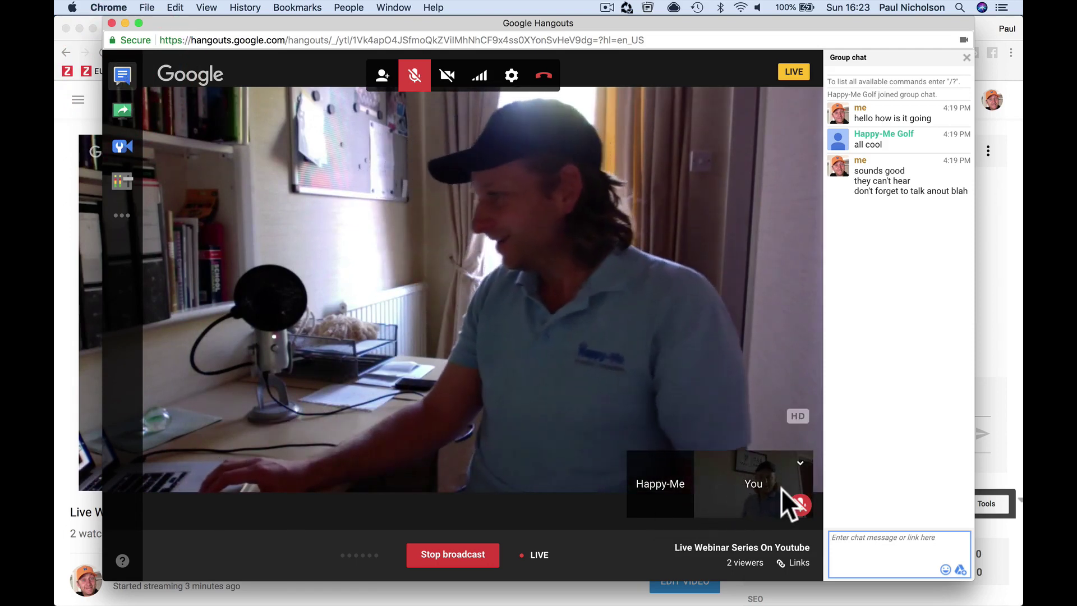
{"action": "left_click", "coordinate": [800, 462]}
{"action": "left_click", "coordinate": [780, 384]}
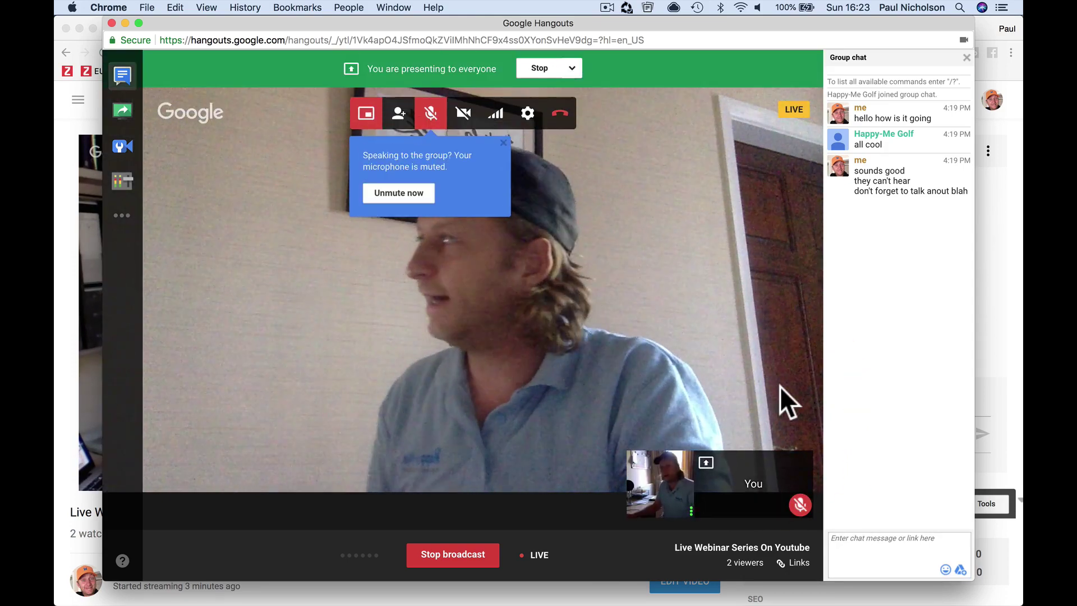
{"action": "left_click", "coordinate": [432, 110]}
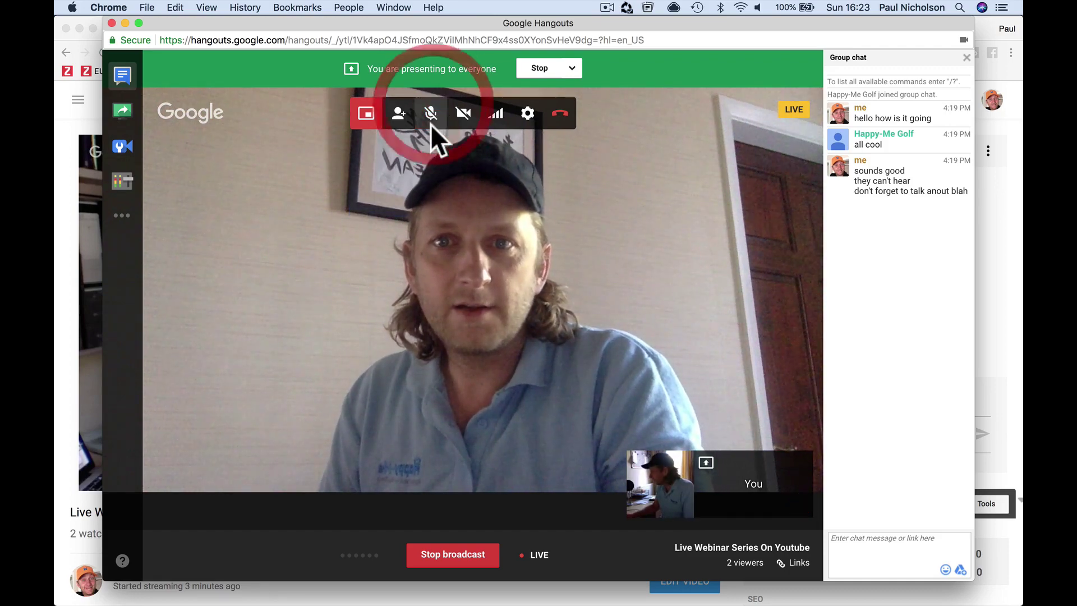
{"action": "left_click", "coordinate": [661, 477]}
{"action": "left_click", "coordinate": [680, 463]}
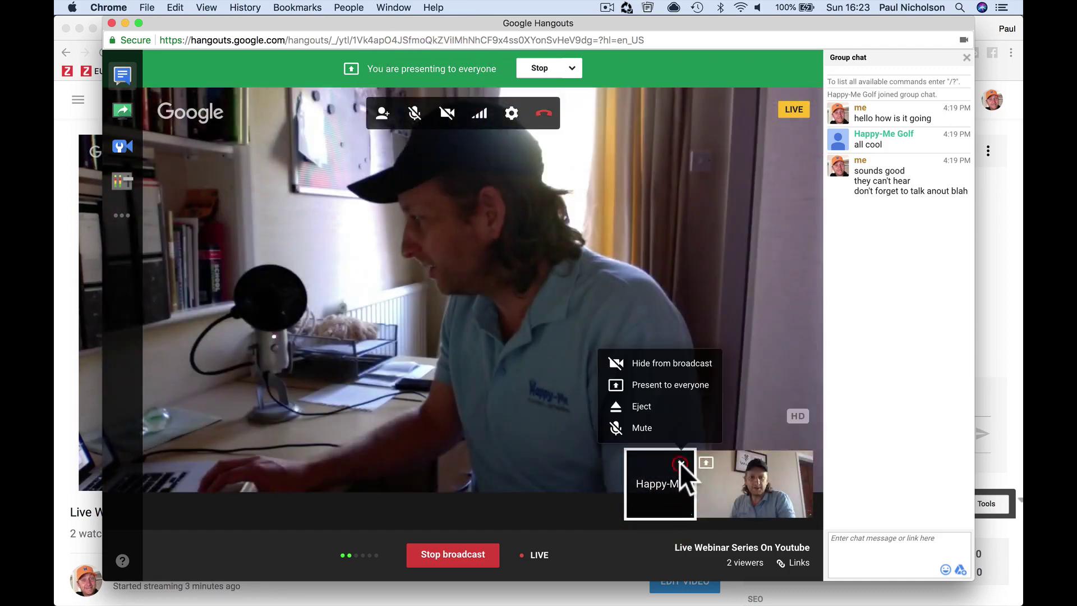
- Set Happy-Me to present to everyone so the BBC homepage broadcasts, then return to the YouTube page
{"action": "left_click", "coordinate": [671, 387]}
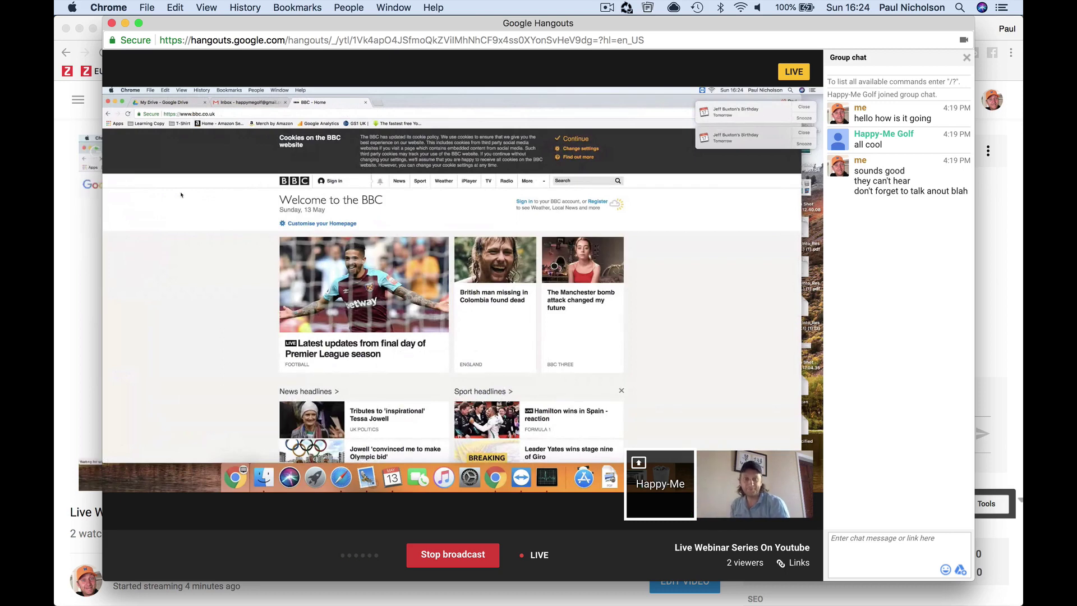
{"action": "left_click", "coordinate": [57, 372]}
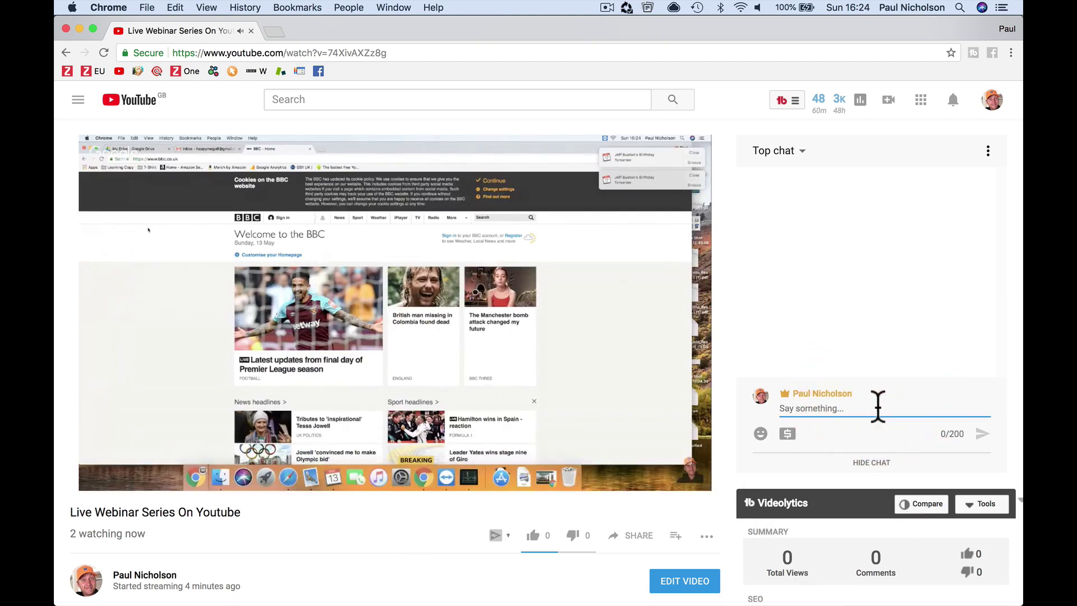
- Post 'ask any questions' in live chat, then try the Super Chat amount slider and cancel it
{"action": "type", "text": "ask any"}
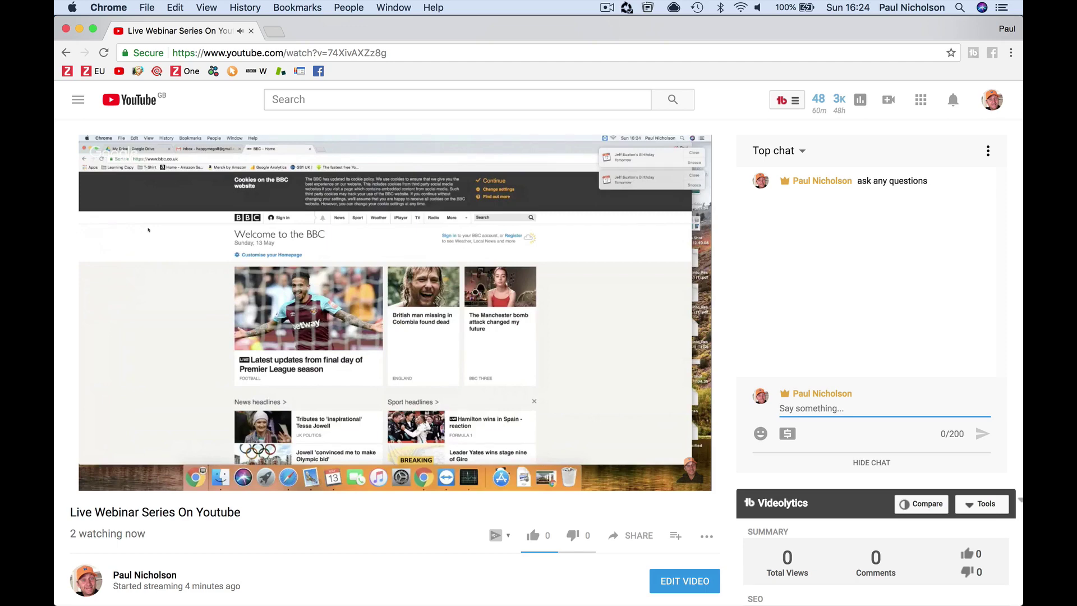
{"action": "left_click", "coordinate": [788, 433]}
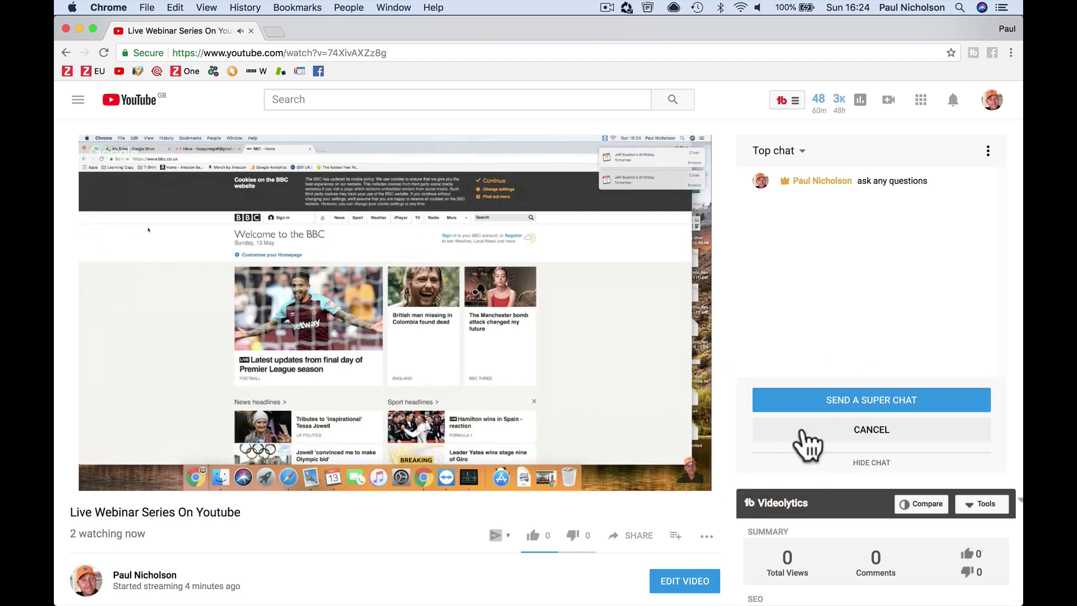
{"action": "left_click", "coordinate": [829, 405]}
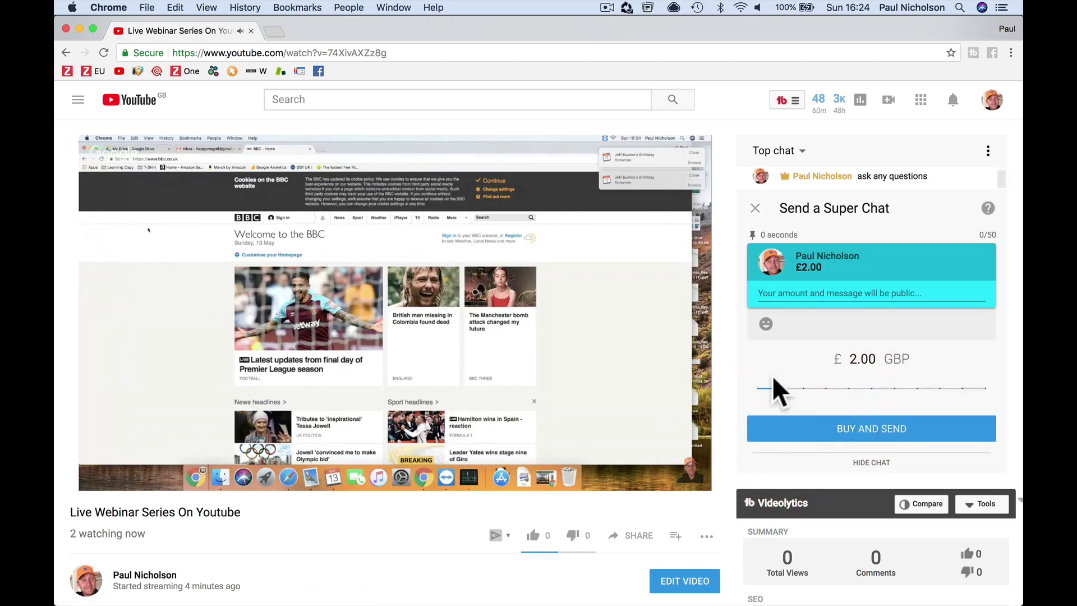
{"action": "left_click_drag", "start_coordinate": [779, 387], "coordinate": [744, 429]}
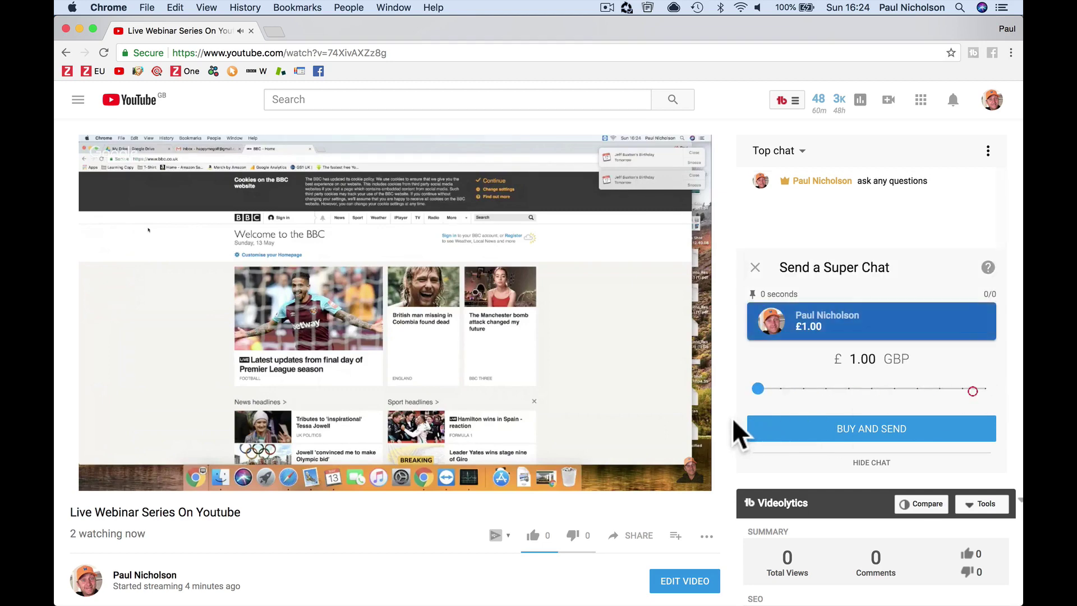
{"action": "left_click", "coordinate": [782, 292]}
{"action": "left_click", "coordinate": [755, 267]}
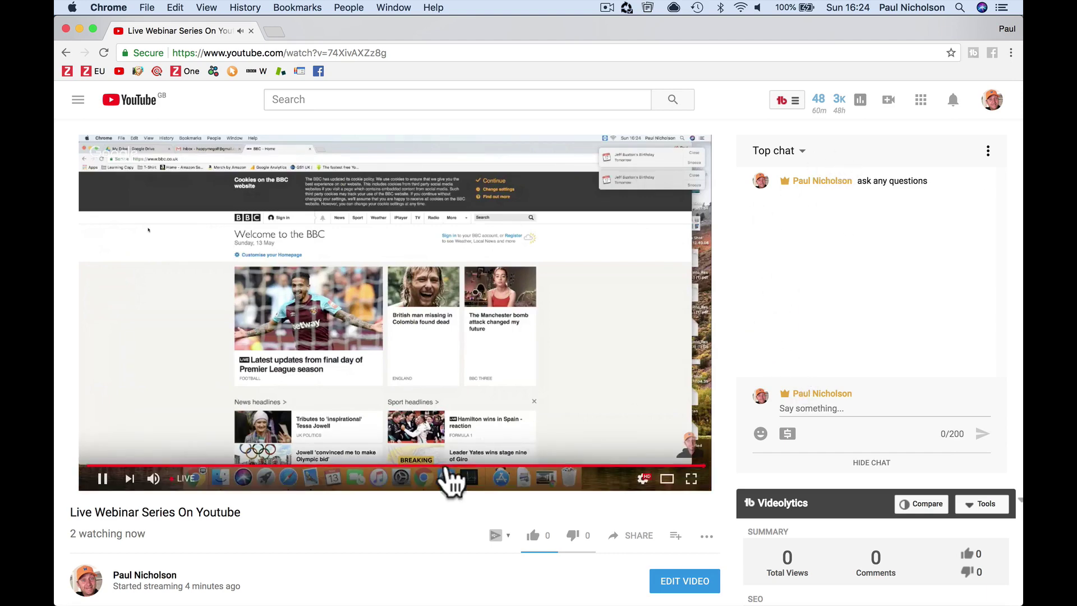
- Bring the Hangouts window forward and move and widen it beside the YouTube page
{"action": "mouse_move", "coordinate": [595, 586]}
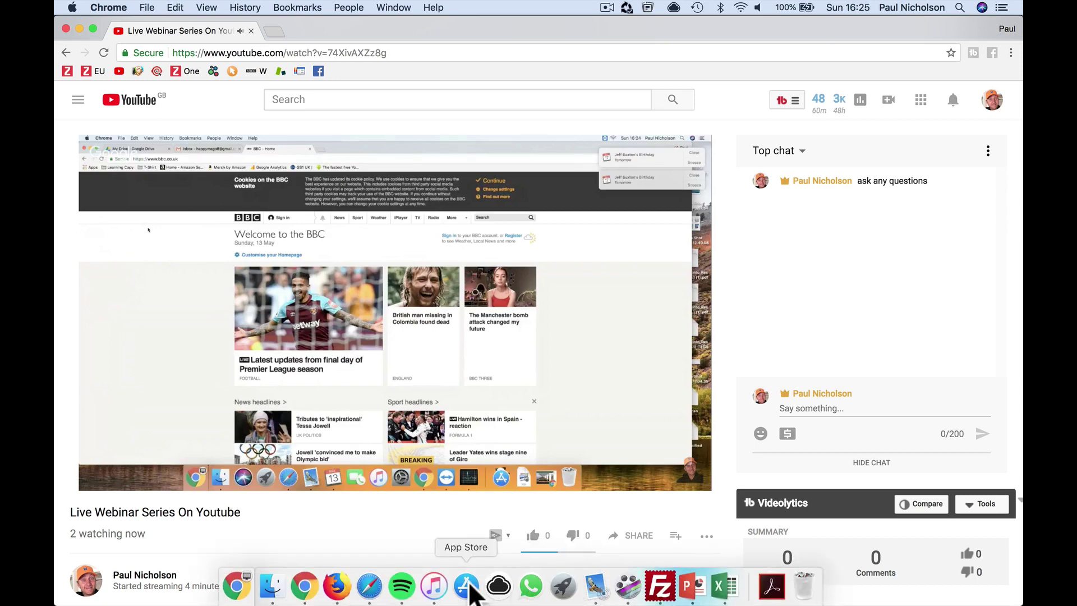
{"action": "left_click", "coordinate": [382, 7]}
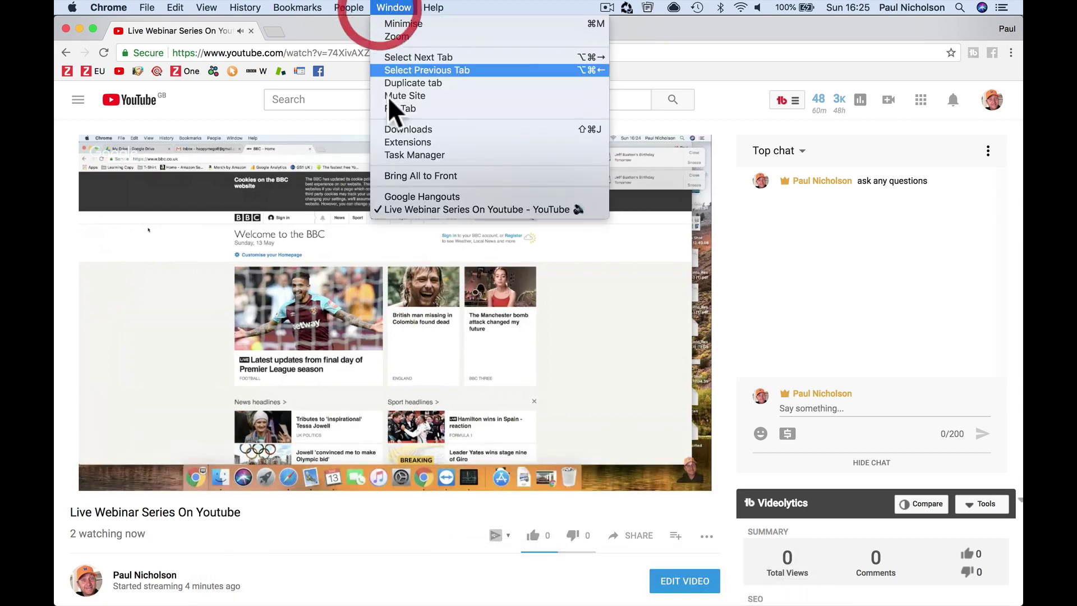
{"action": "left_click", "coordinate": [406, 198]}
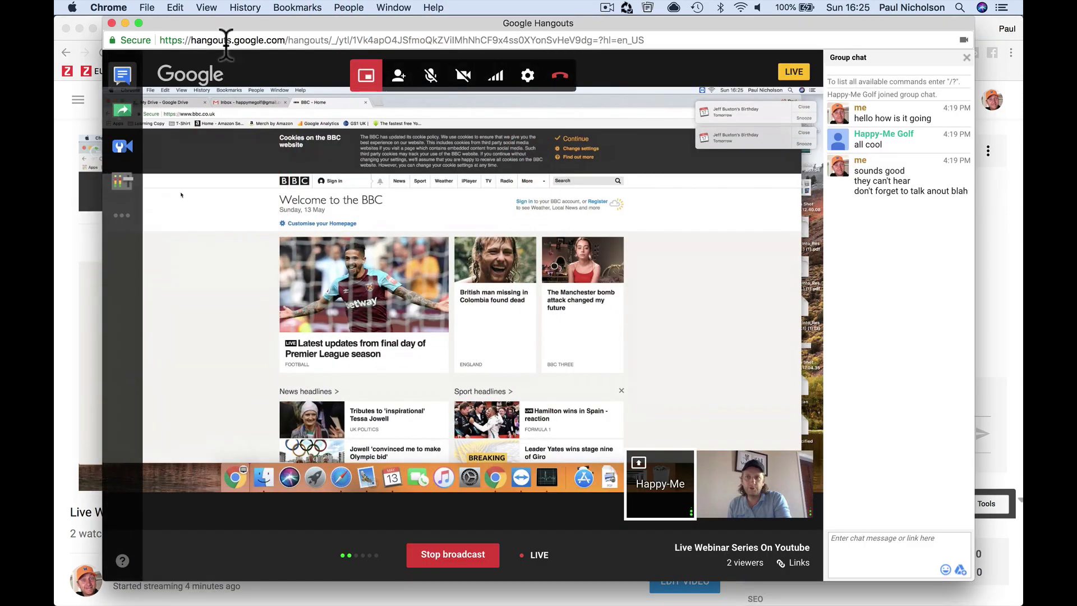
{"action": "left_click_drag", "start_coordinate": [215, 22], "coordinate": [282, 22]}
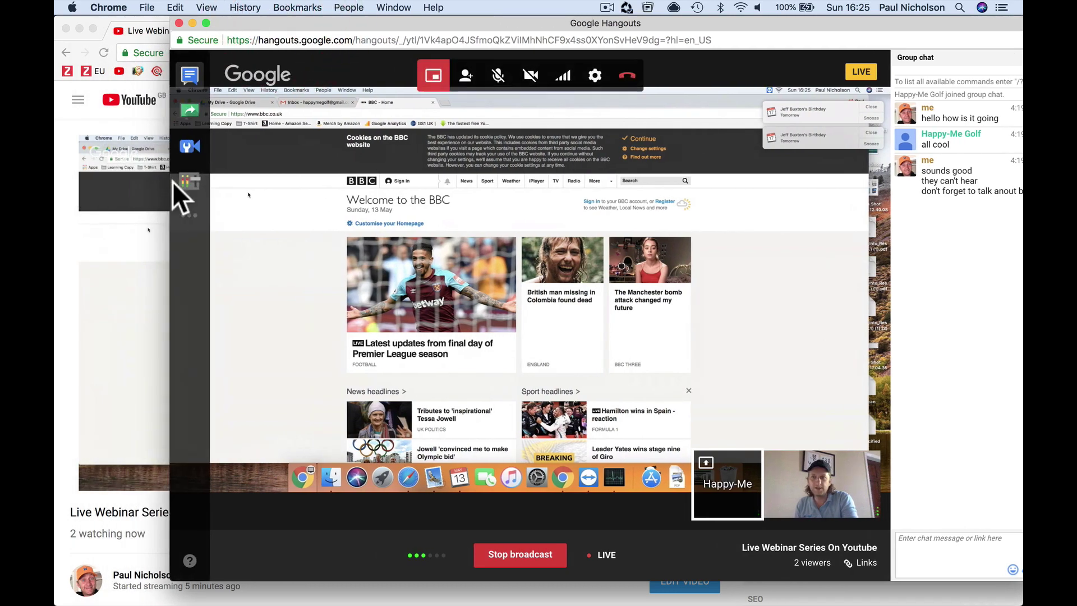
{"action": "left_click_drag", "start_coordinate": [169, 187], "coordinate": [345, 241]}
{"action": "left_click_drag", "start_coordinate": [783, 26], "coordinate": [744, 27]}
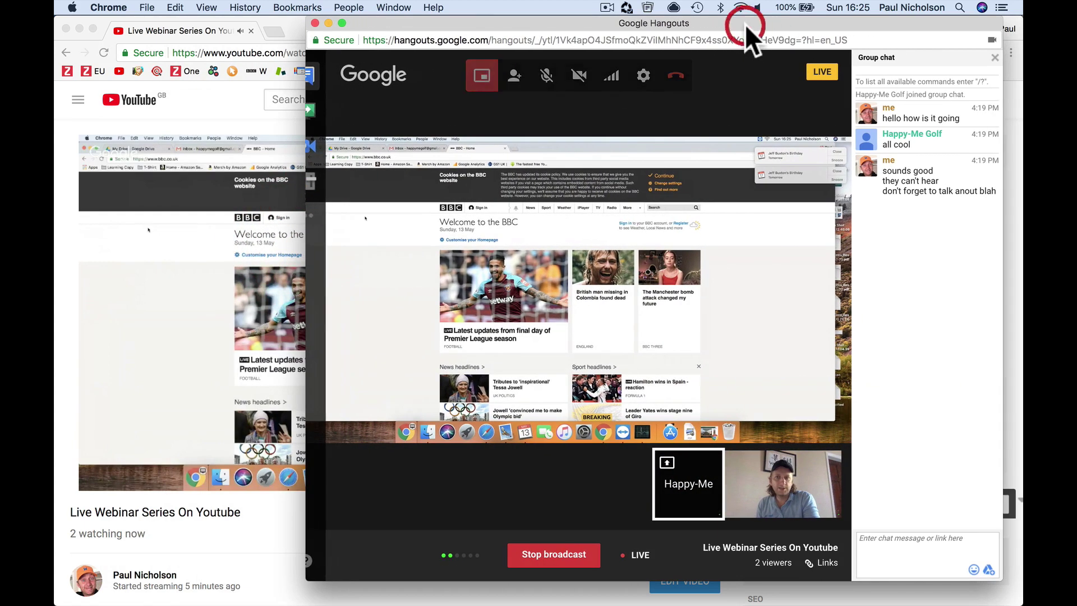
- Stop presenting yourself so the guest's screen shows, unmute your microphone in Control Room, and dismiss the notification
{"action": "left_click", "coordinate": [476, 86]}
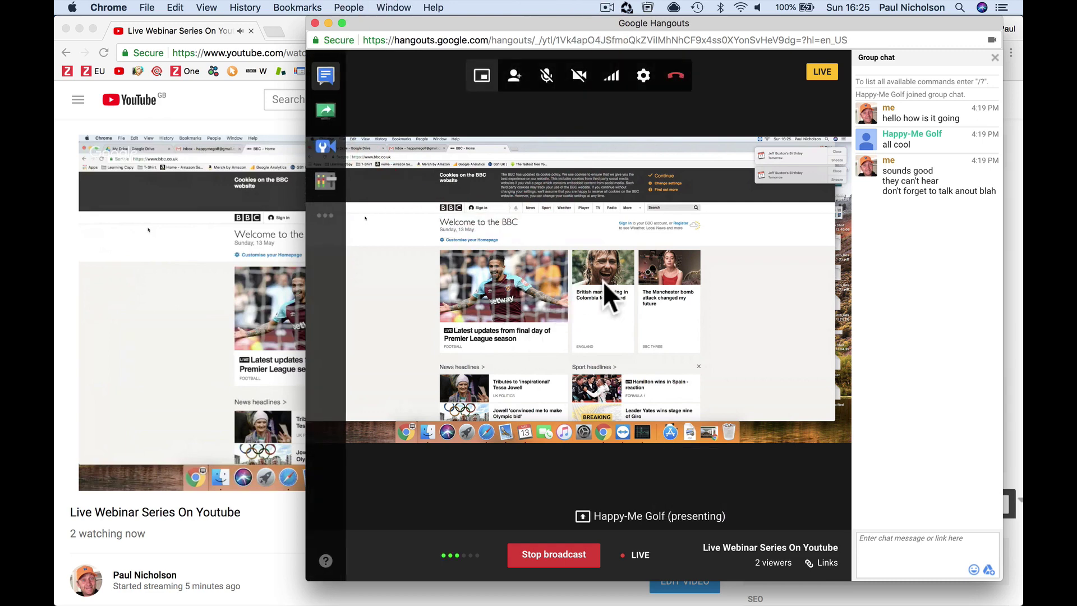
{"action": "left_click", "coordinate": [318, 188]}
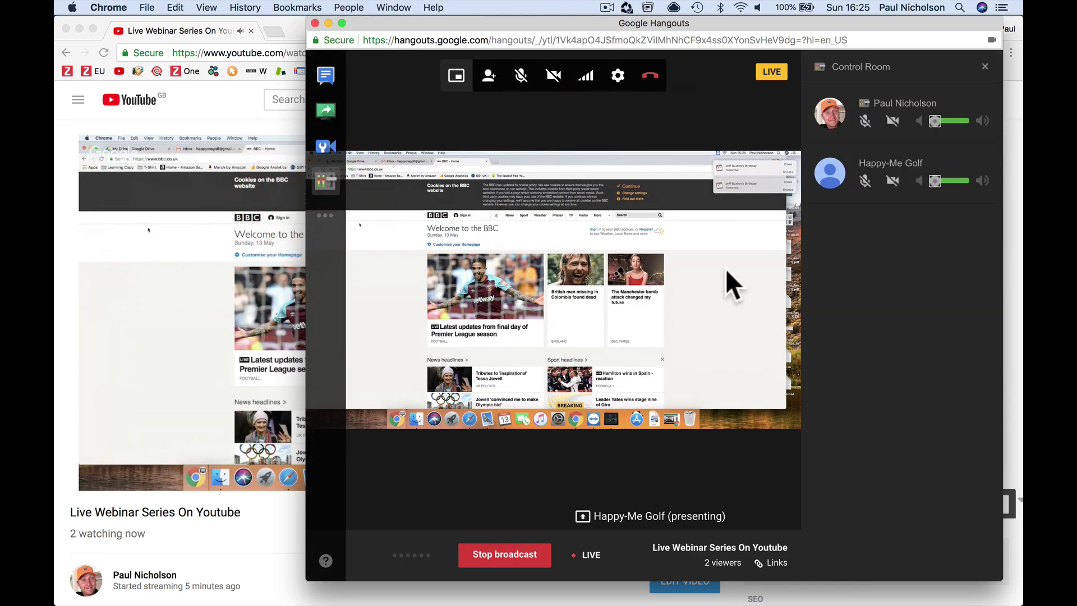
{"action": "left_click", "coordinate": [864, 124]}
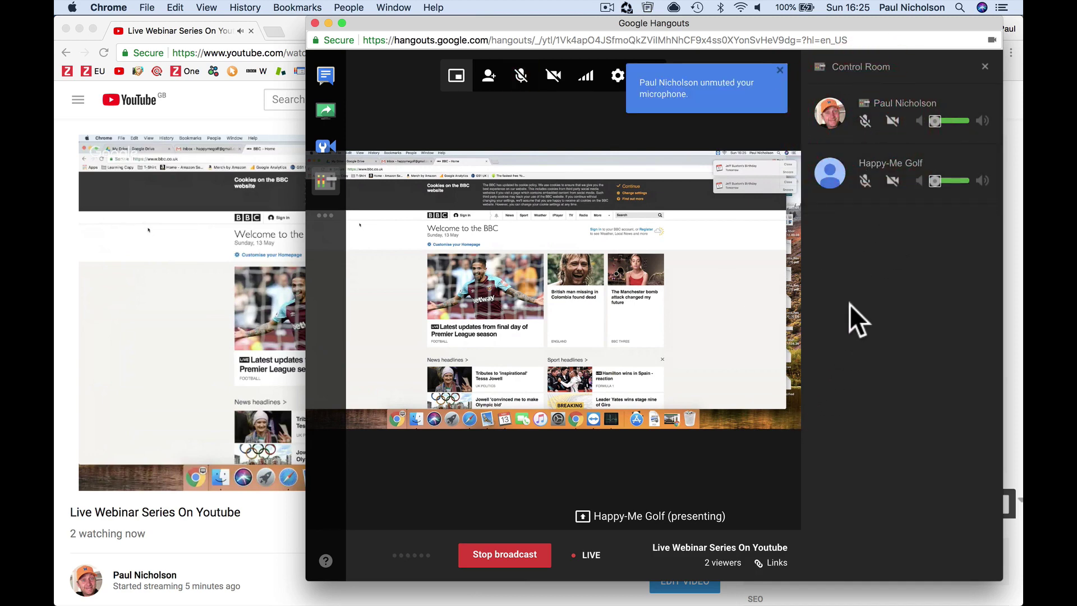
{"action": "left_click", "coordinate": [614, 128]}
{"action": "left_click", "coordinate": [780, 71]}
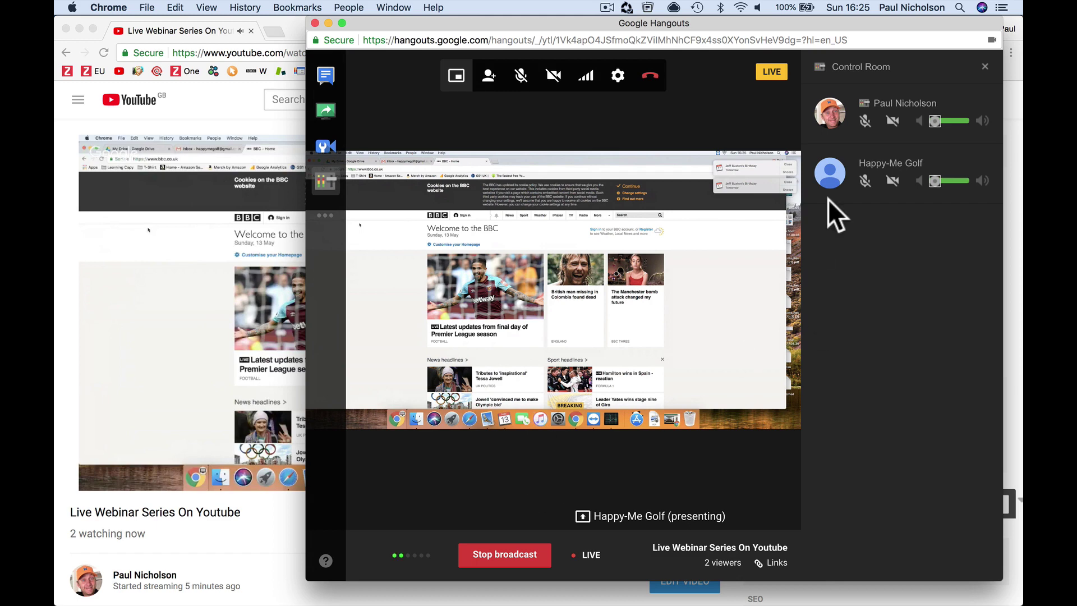
- Share the Presentation1 application window from Cameraman, then bring the YouTube live-stream page forward
{"action": "left_click", "coordinate": [325, 146]}
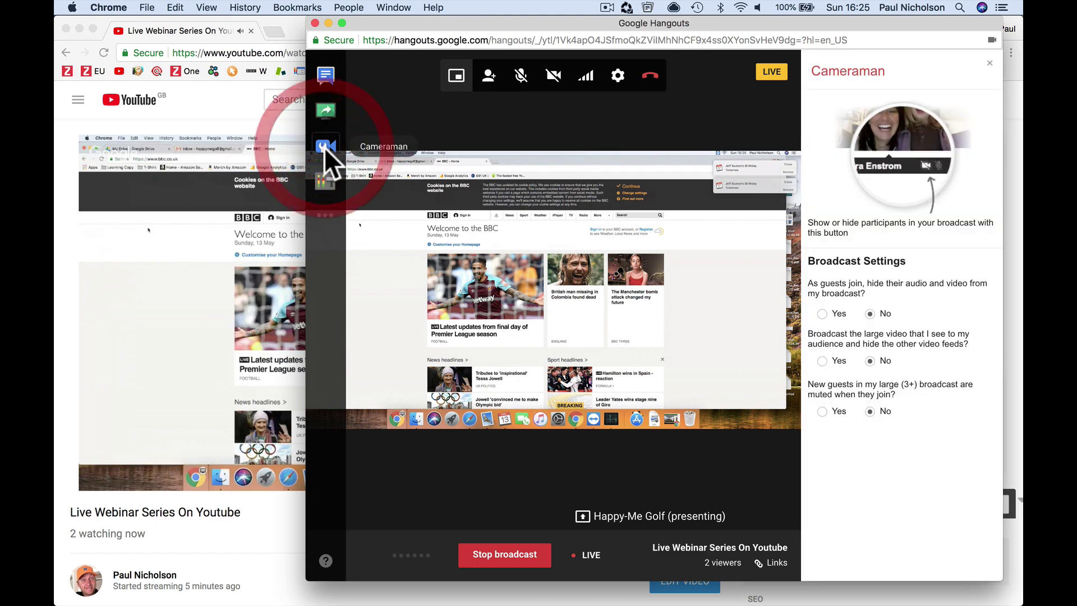
{"action": "left_click", "coordinate": [324, 108]}
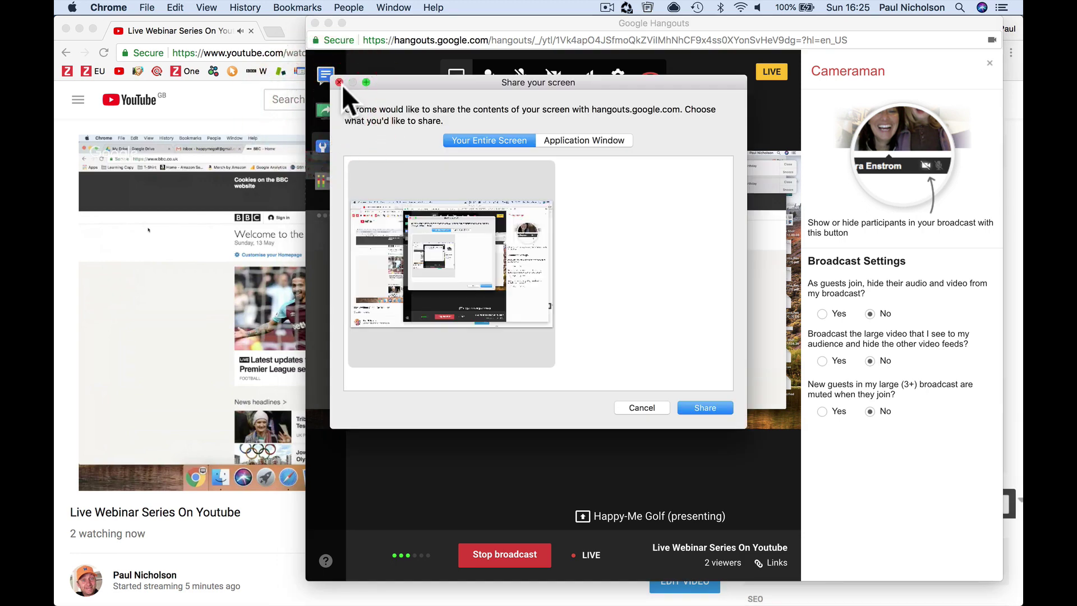
{"action": "left_click", "coordinate": [553, 141]}
{"action": "scroll", "coordinate": [599, 288], "scroll_direction": "down", "scroll_amount": 5}
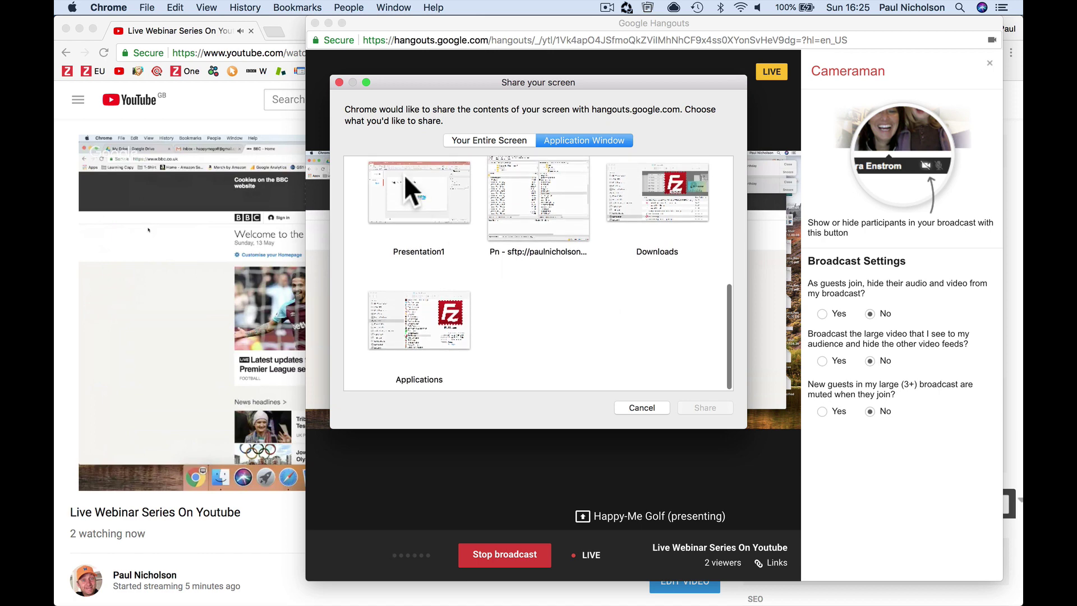
{"action": "left_click", "coordinate": [408, 186]}
{"action": "left_click", "coordinate": [704, 408]}
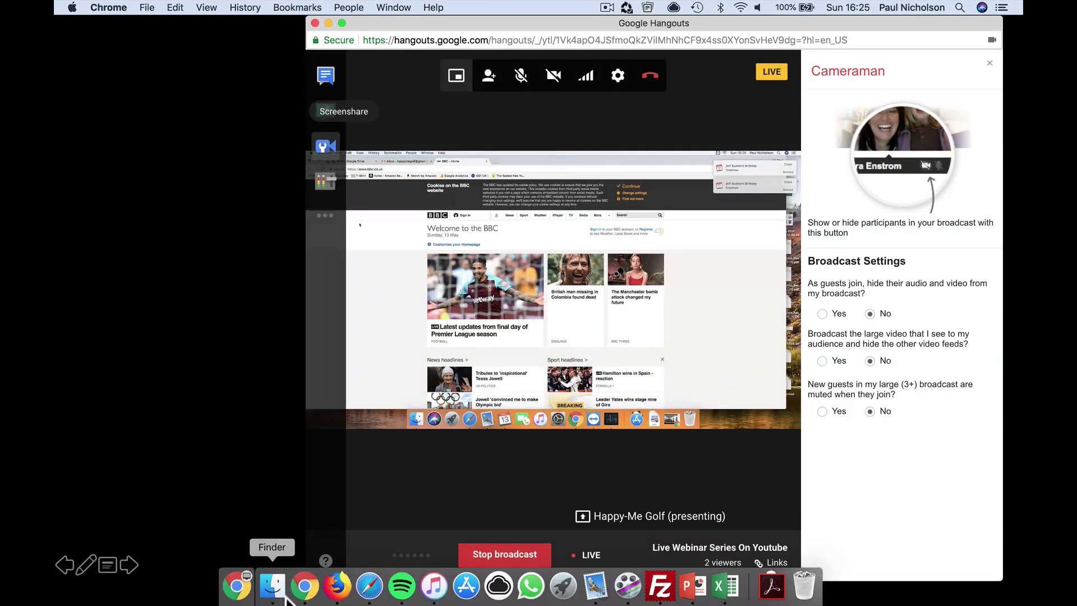
{"action": "left_click", "coordinate": [304, 586]}
{"action": "left_click", "coordinate": [202, 540]}
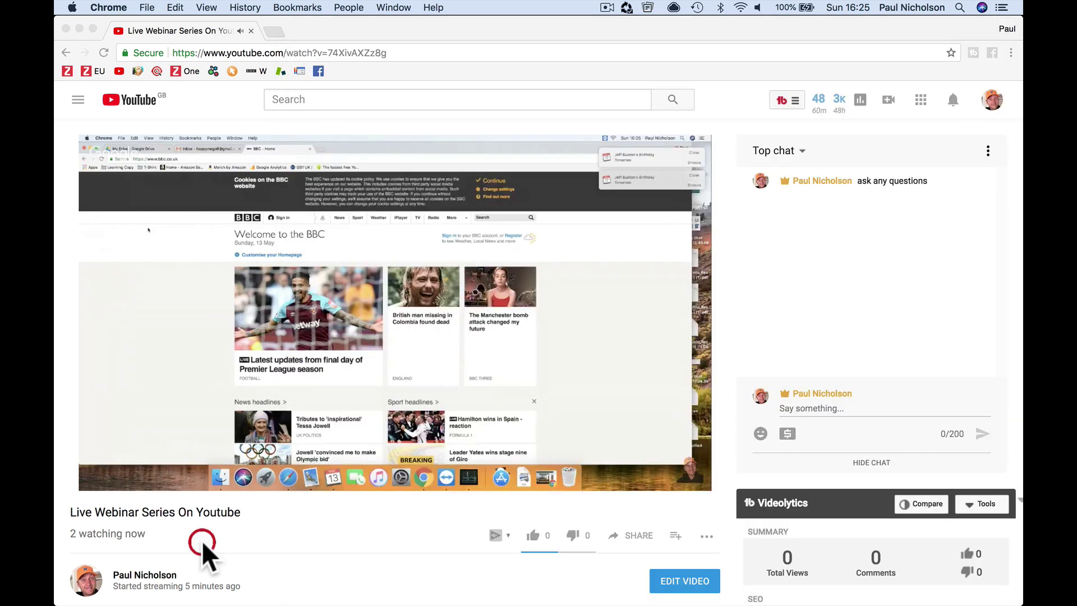